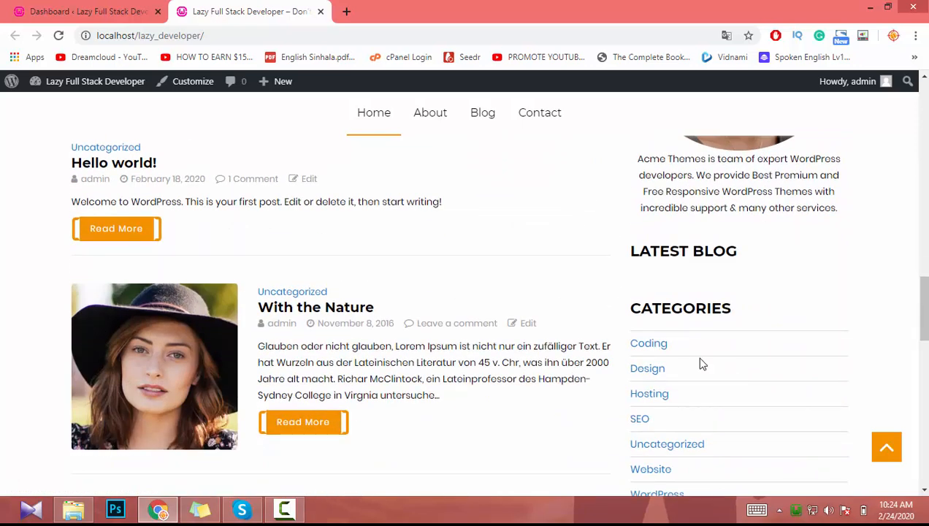
# - Open the list of all posts in the site's WordPress admin
pyautogui.scroll(-2, 701, 363)
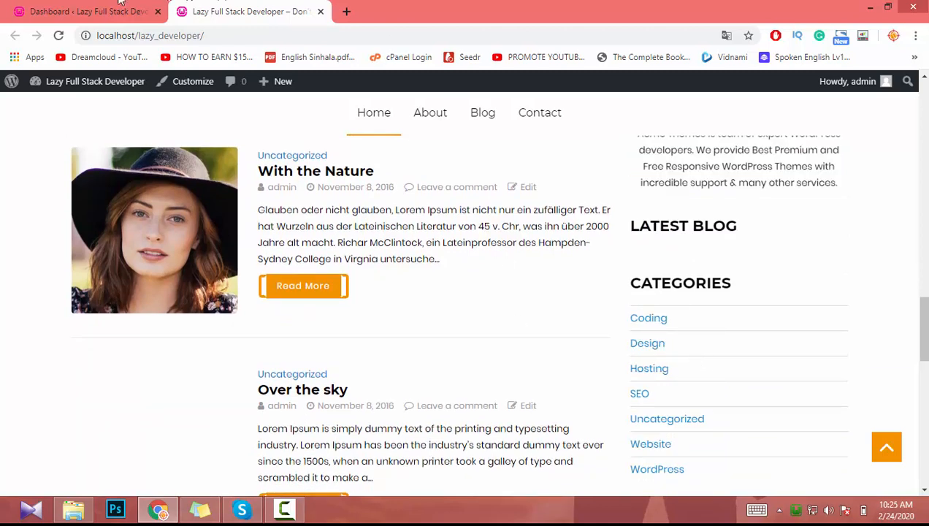
pyautogui.click(78, 5)
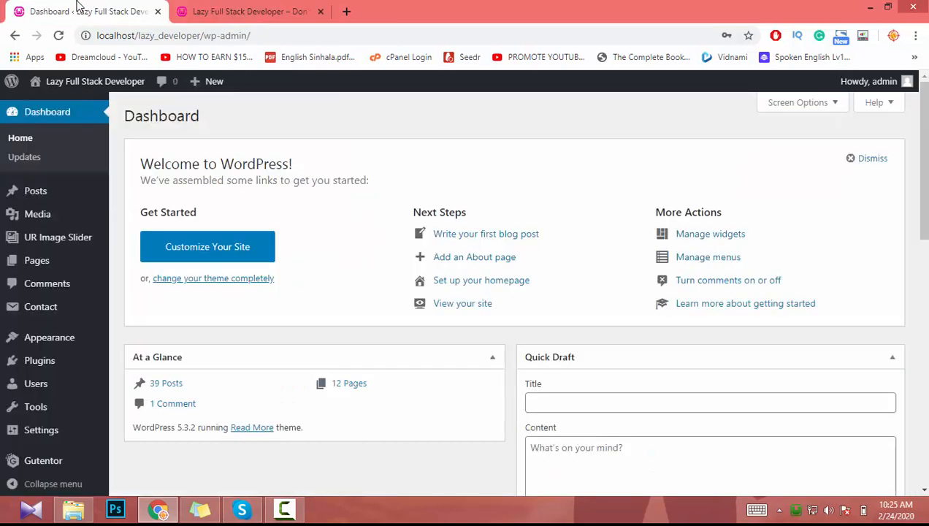
pyautogui.moveTo(72, 201)
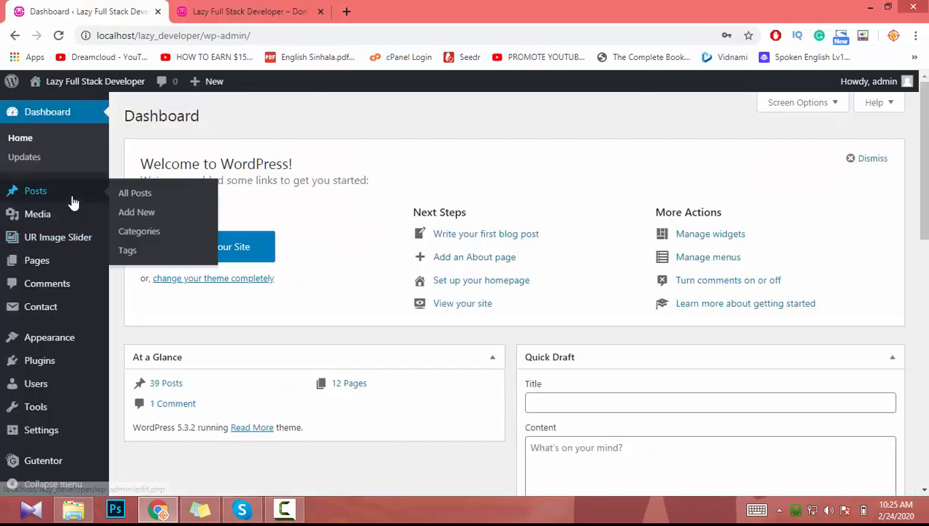
pyautogui.click(135, 193)
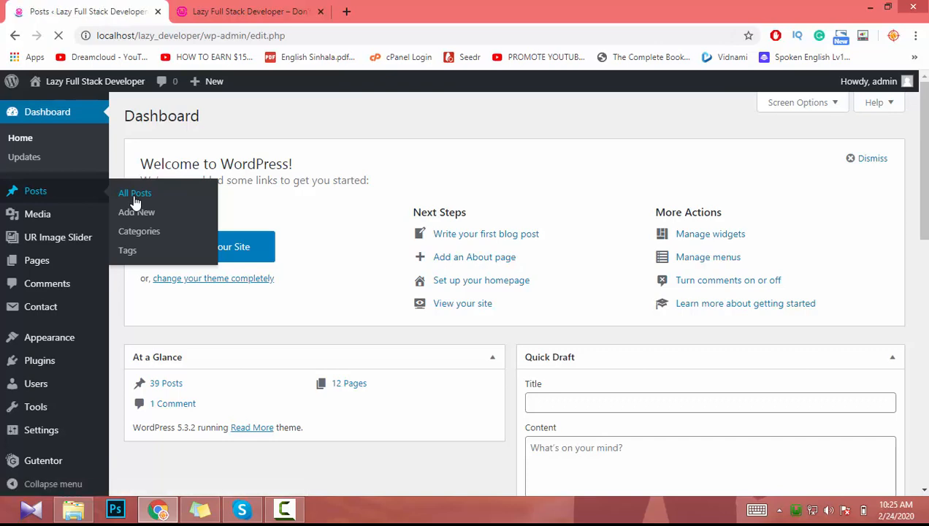
# - Move every post on the first page of the posts list to the trash with a bulk action
pyautogui.scroll(-5, 245, 209)
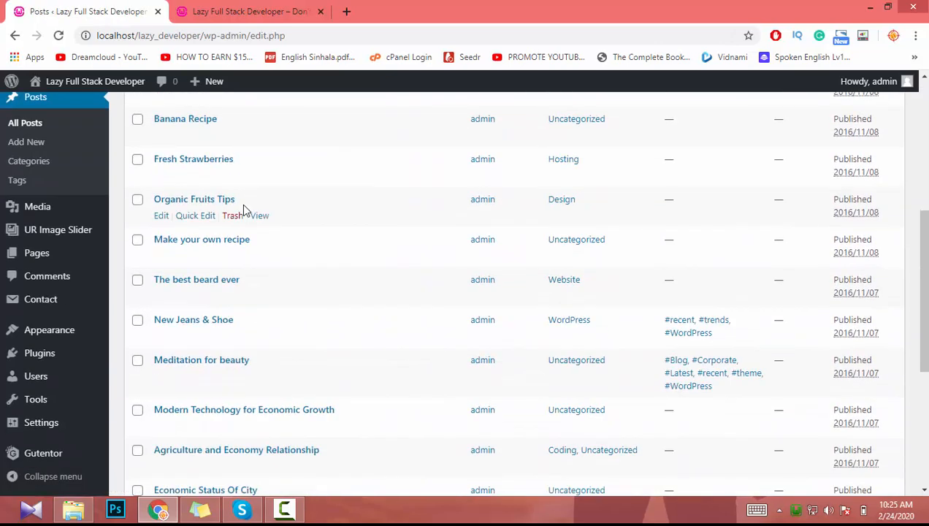
pyautogui.scroll(3, 244, 210)
pyautogui.scroll(2, 243, 210)
pyautogui.click(137, 194)
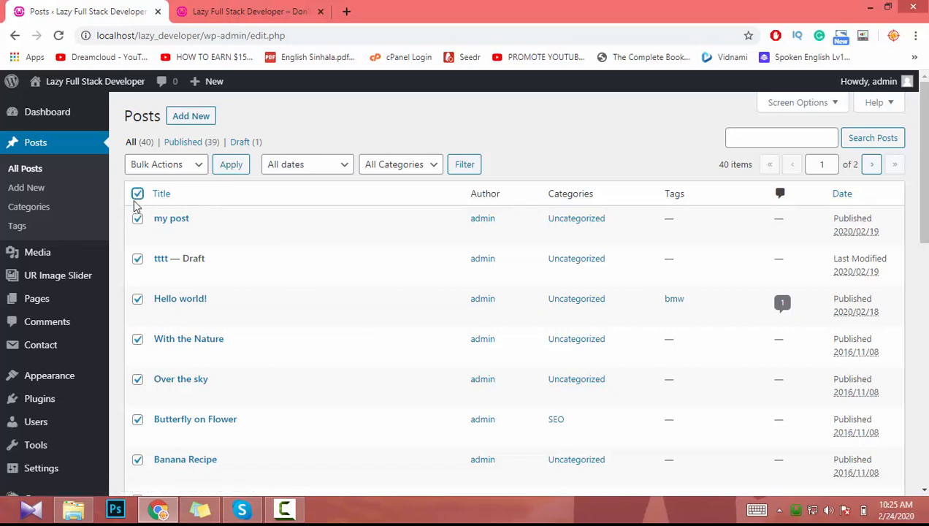
pyautogui.click(192, 171)
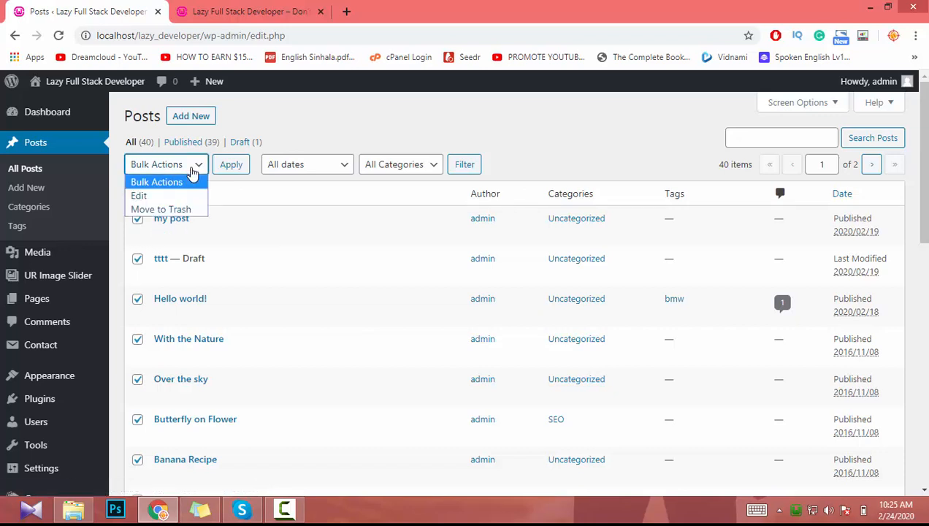
pyautogui.click(168, 210)
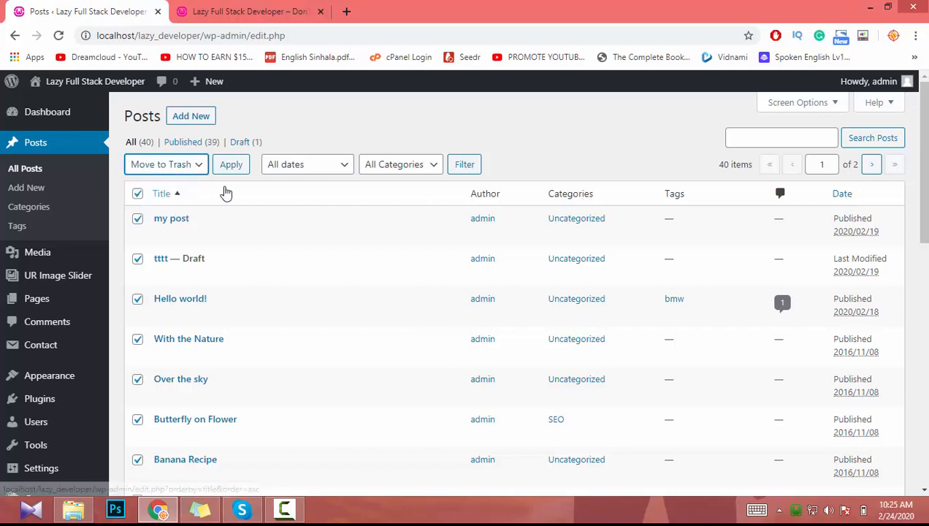
pyautogui.click(230, 176)
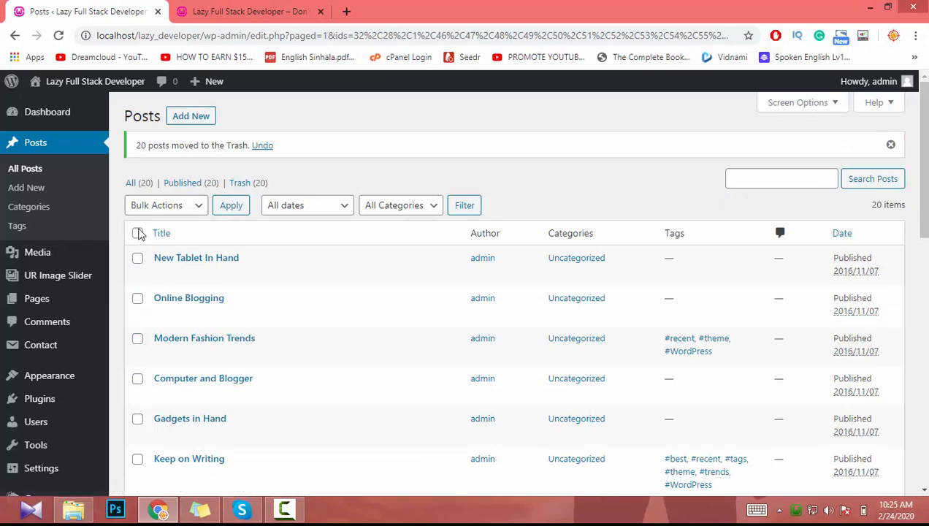
# - Select all the remaining posts and move them to the trash in bulk
pyautogui.click(138, 233)
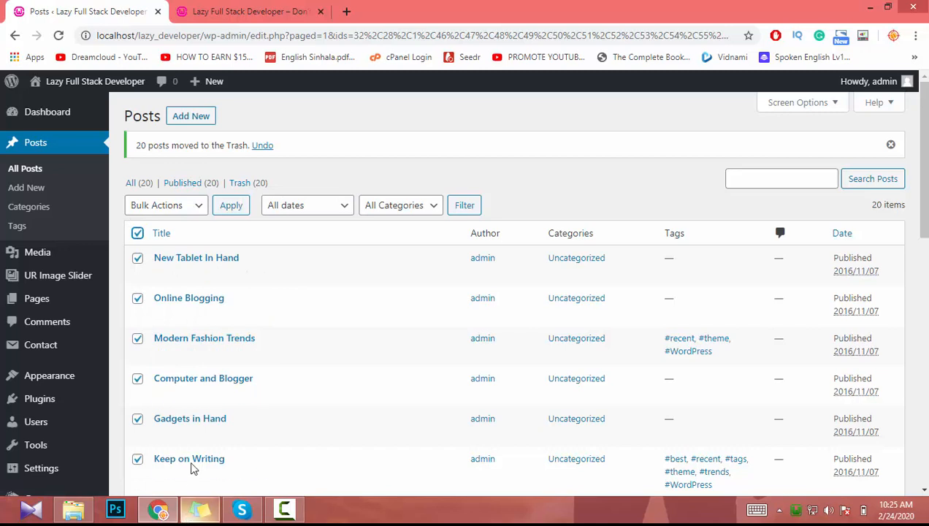
pyautogui.click(195, 206)
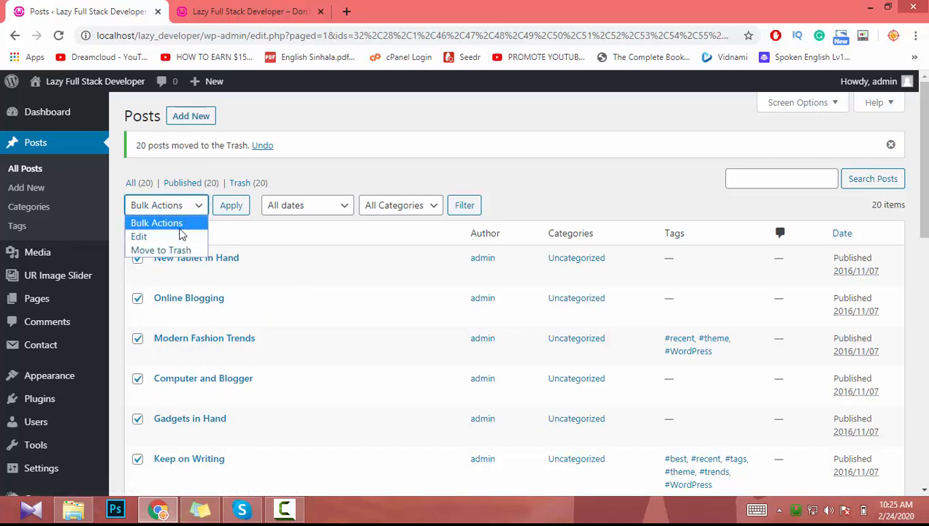
pyautogui.click(162, 250)
pyautogui.click(226, 206)
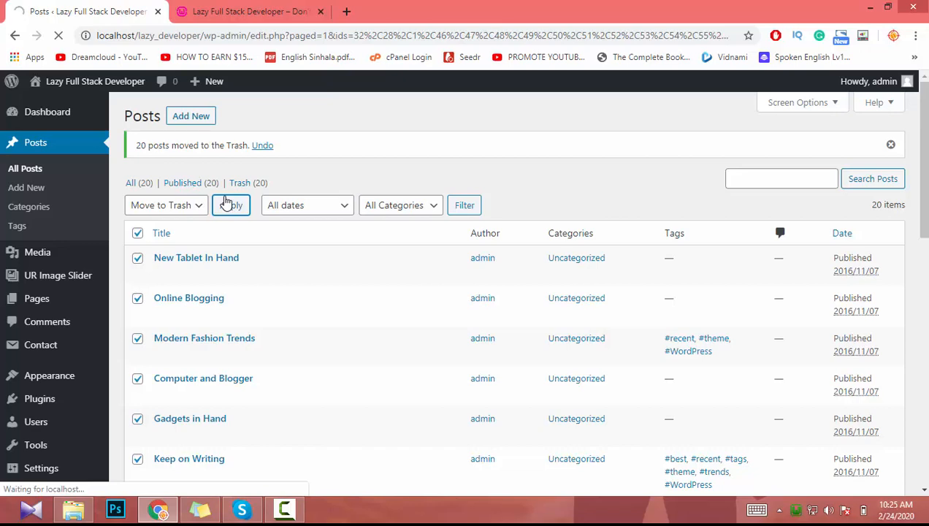
pyautogui.scroll(-8, 291, 277)
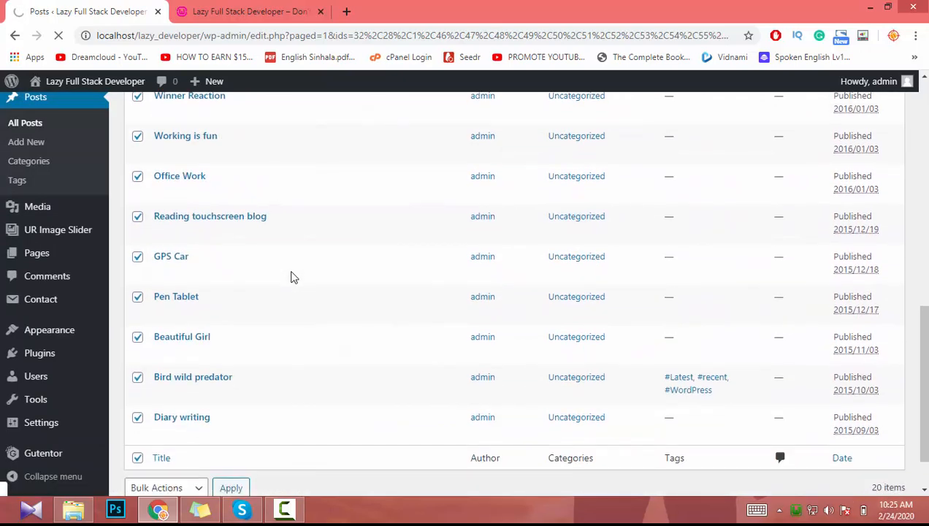
pyautogui.scroll(-1, 290, 277)
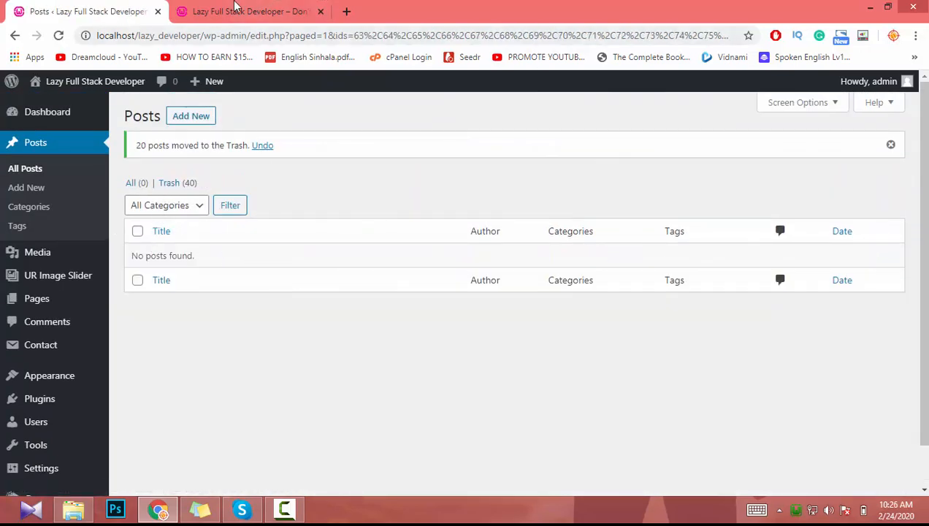
# - Reload the site's home page and check its Featured and Latest News sections after the post removal
pyautogui.click(235, 6)
pyautogui.click(225, 38)
pyautogui.press('Return')
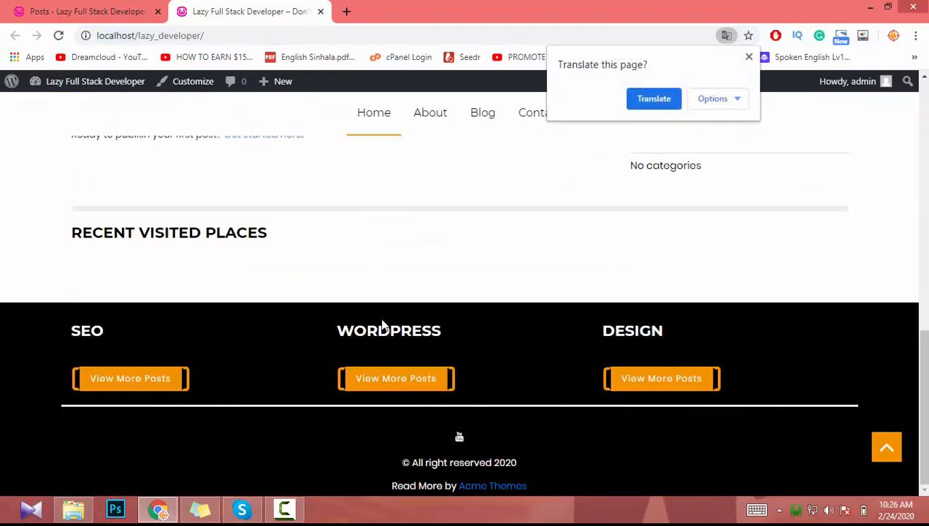
pyautogui.scroll(6, 224, 381)
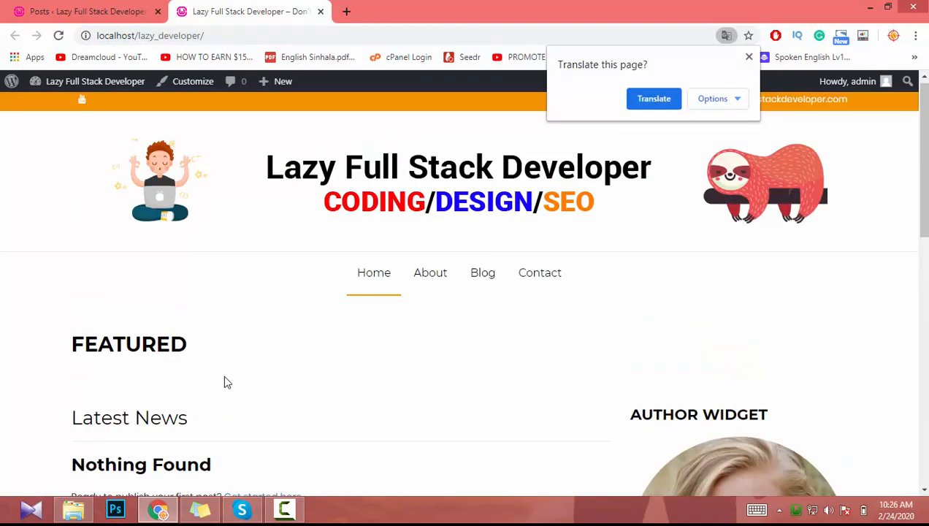
pyautogui.scroll(-3, 224, 381)
pyautogui.scroll(2, 224, 381)
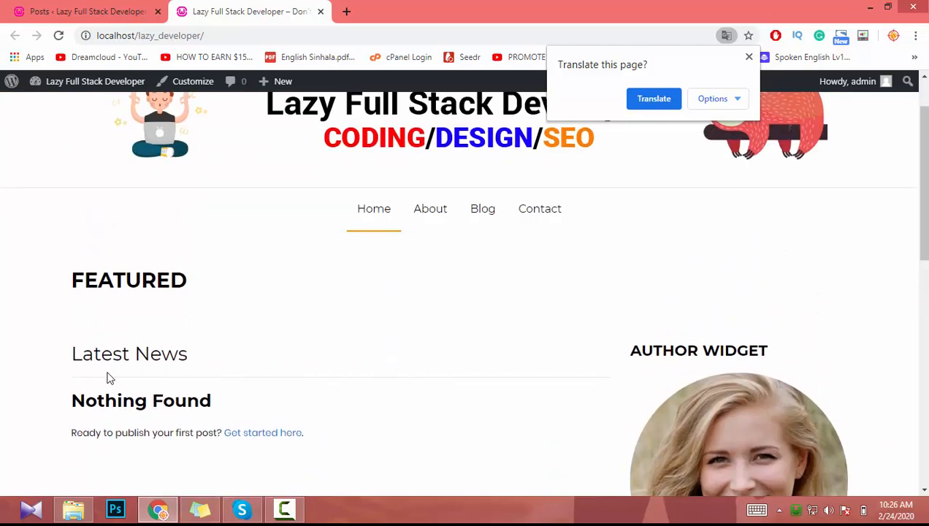
pyautogui.moveTo(226, 354); pyautogui.dragTo(19, 383)
pyautogui.scroll(-2, 124, 435)
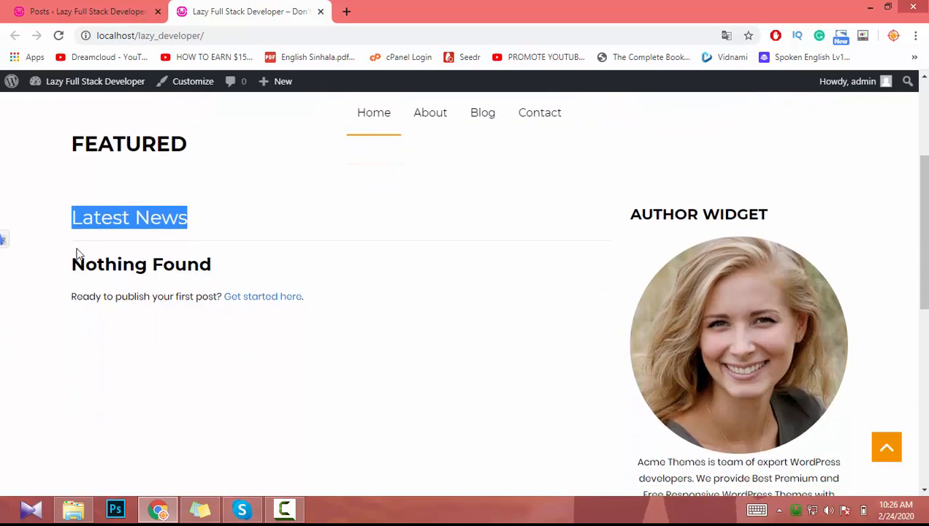
pyautogui.click(229, 235)
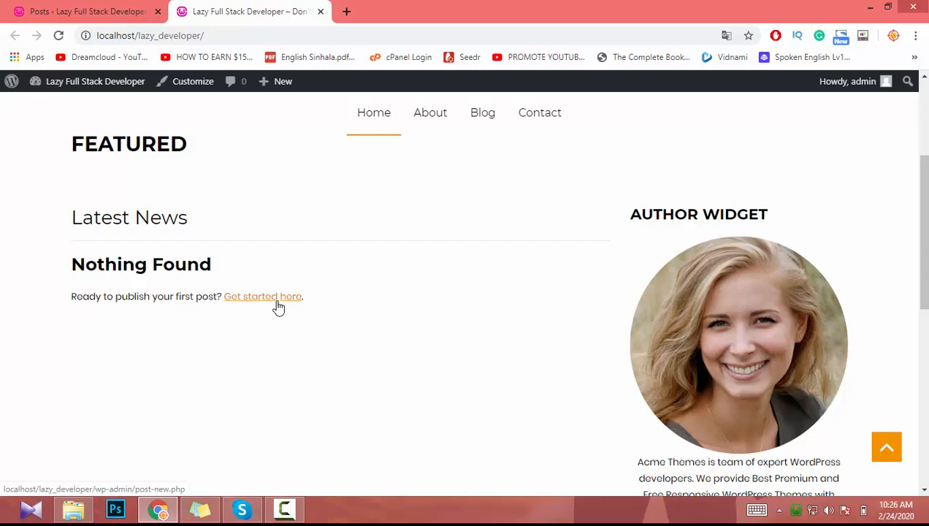
# - Examine the home page's sidebar widgets, Recent Visited Places section and footer columns for leftover demo content
pyautogui.scroll(3, 220, 361)
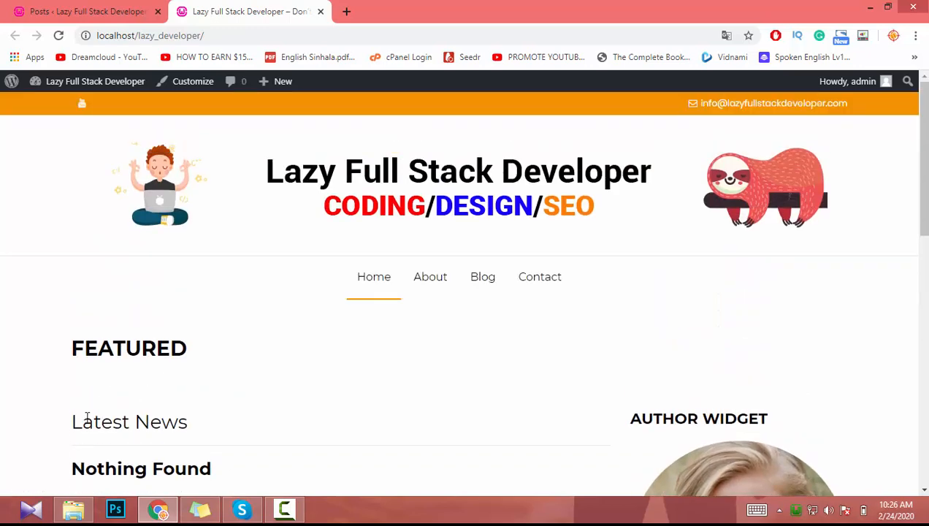
pyautogui.scroll(-2, 77, 431)
pyautogui.scroll(2, 349, 391)
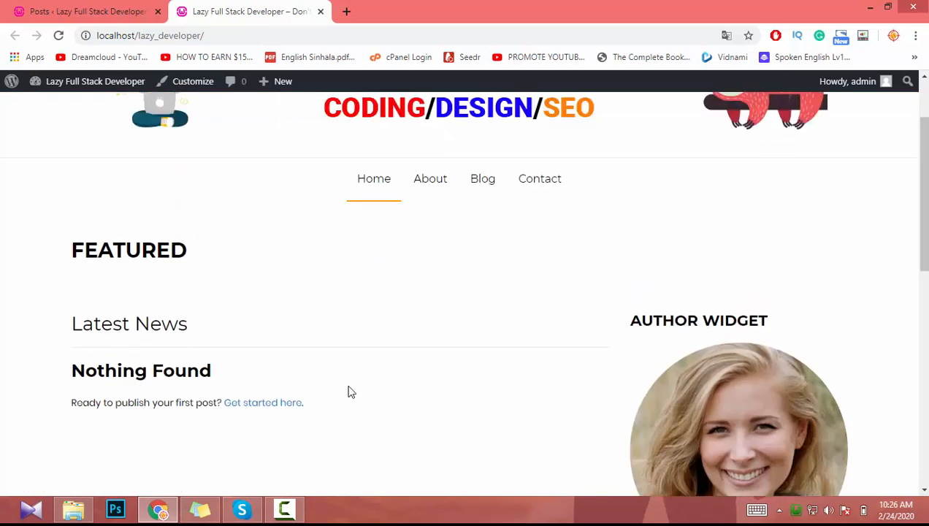
pyautogui.scroll(-5, 322, 388)
pyautogui.scroll(1, 320, 388)
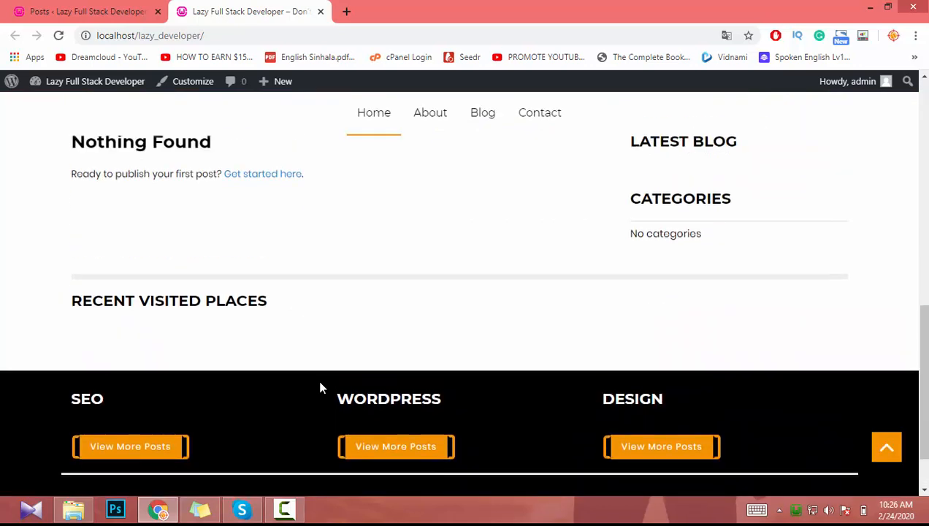
pyautogui.scroll(-1, 322, 399)
pyautogui.scroll(2, 654, 459)
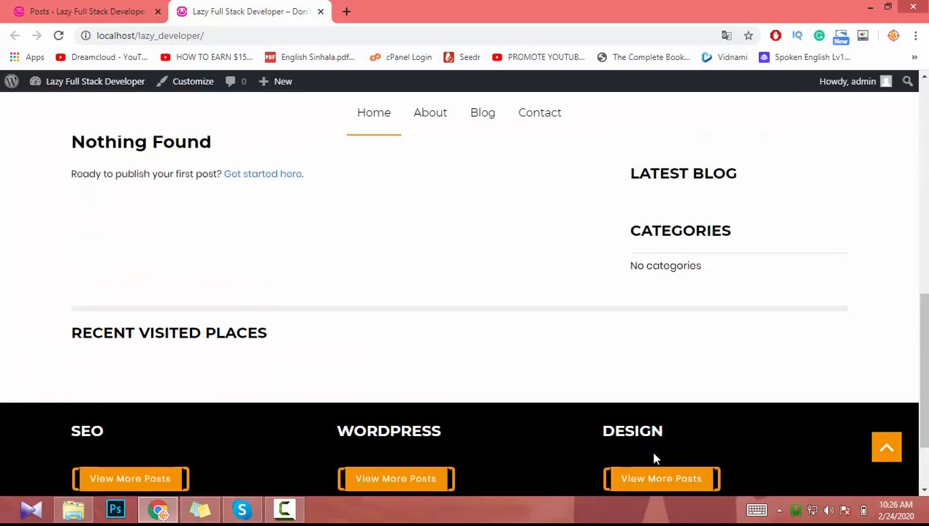
pyautogui.scroll(-2, 654, 459)
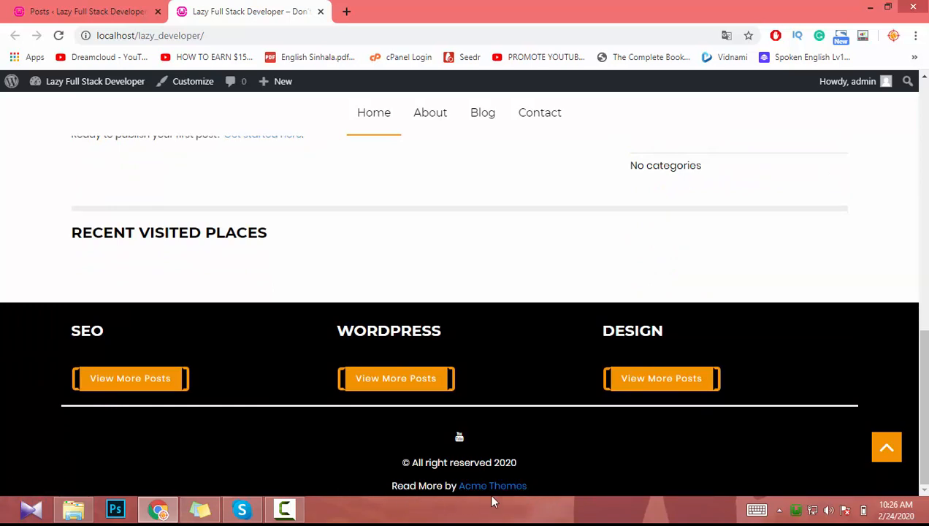
pyautogui.scroll(5, 573, 340)
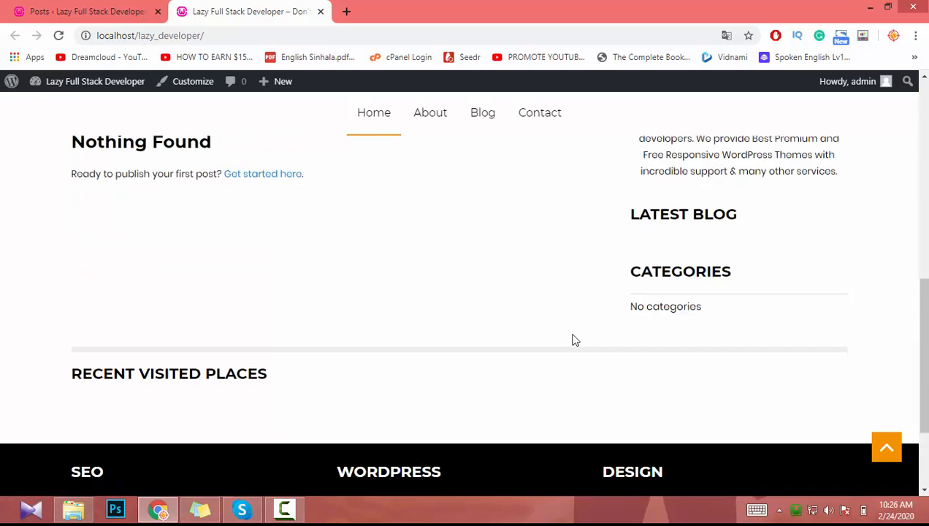
pyautogui.scroll(-4, 574, 339)
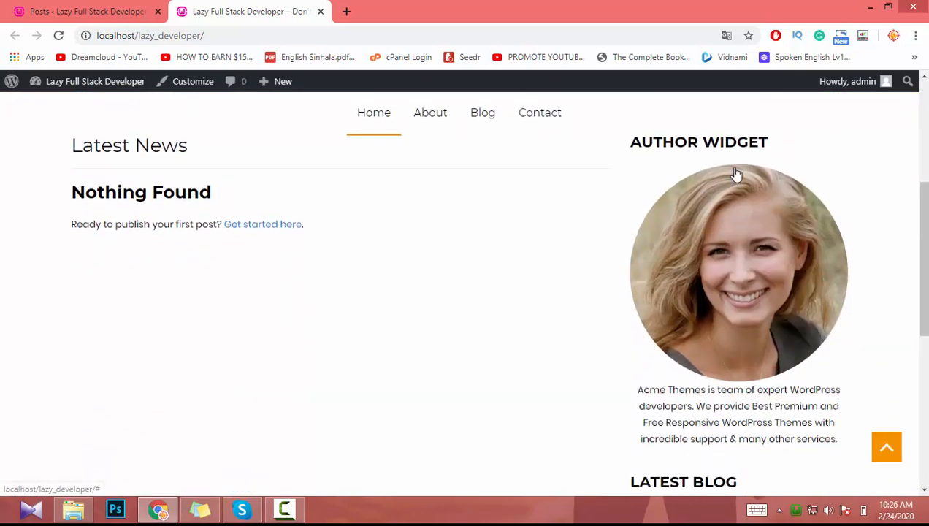
pyautogui.scroll(-3, 784, 408)
pyautogui.scroll(2, 689, 344)
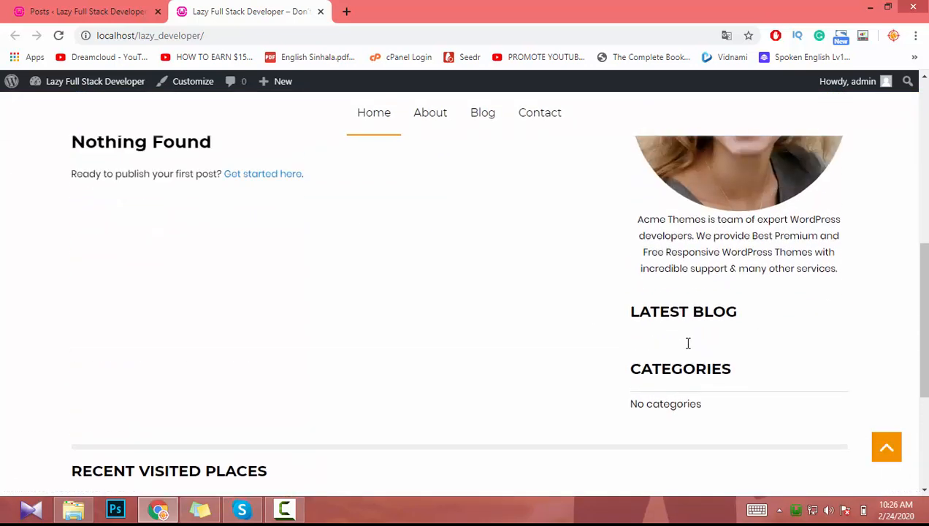
pyautogui.scroll(2, 713, 295)
pyautogui.scroll(-1, 722, 420)
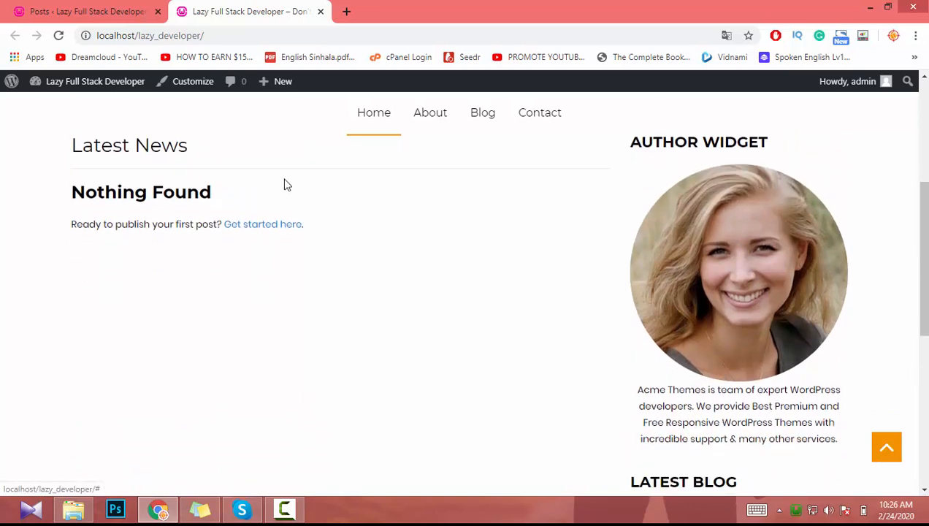
pyautogui.click(117, 6)
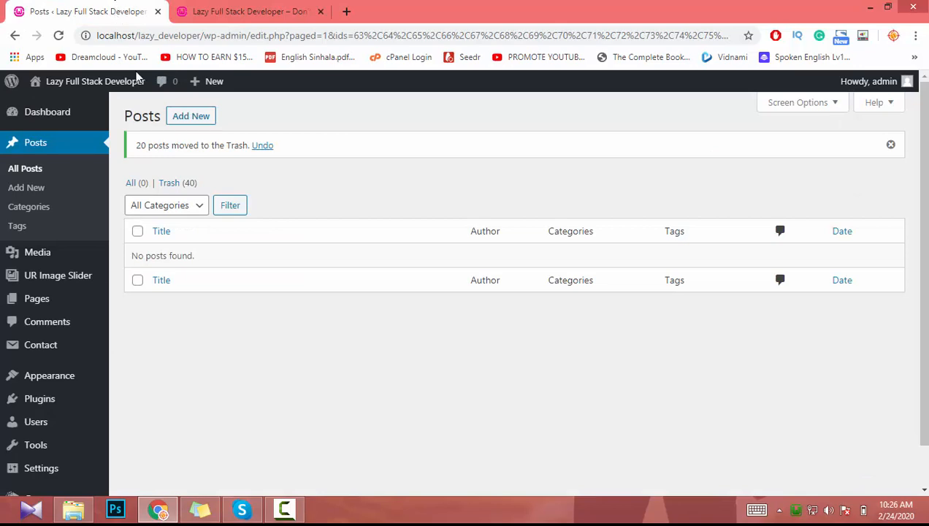
pyautogui.click(248, 11)
pyautogui.scroll(4, 522, 424)
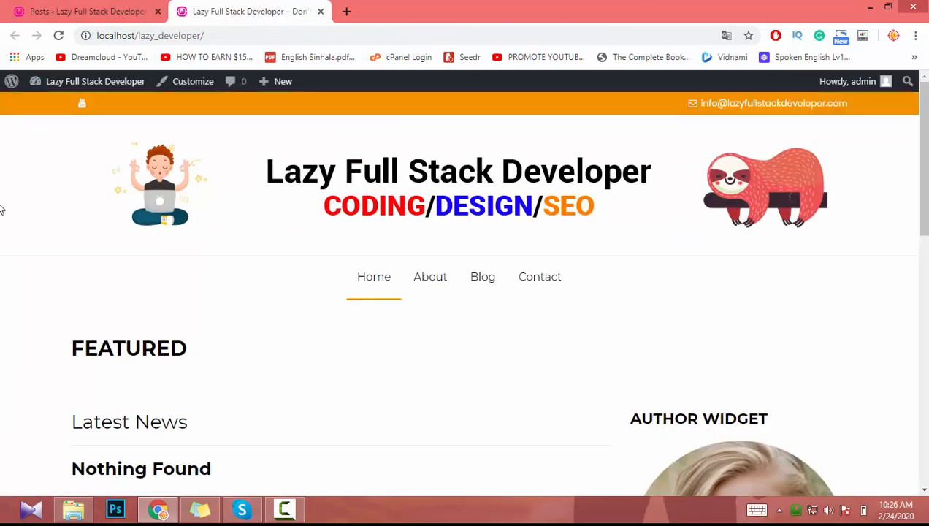
pyautogui.click(57, 11)
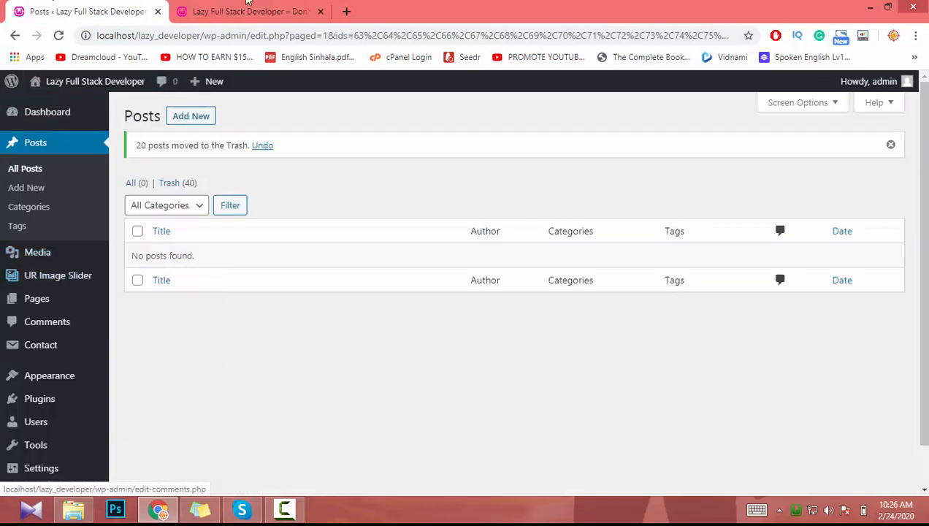
# - Check the site's About and Contact pages for leftover demo text, widgets and footer content
pyautogui.click(249, 7)
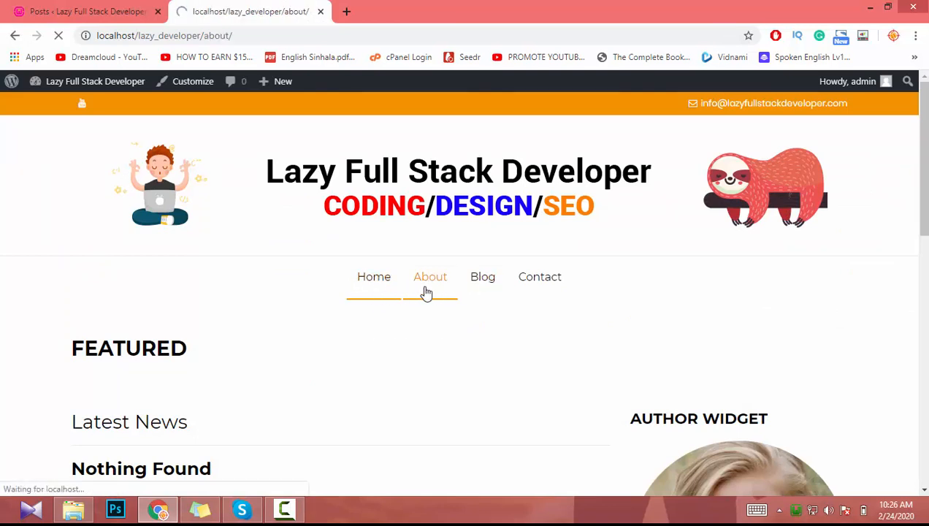
pyautogui.scroll(-2, 178, 330)
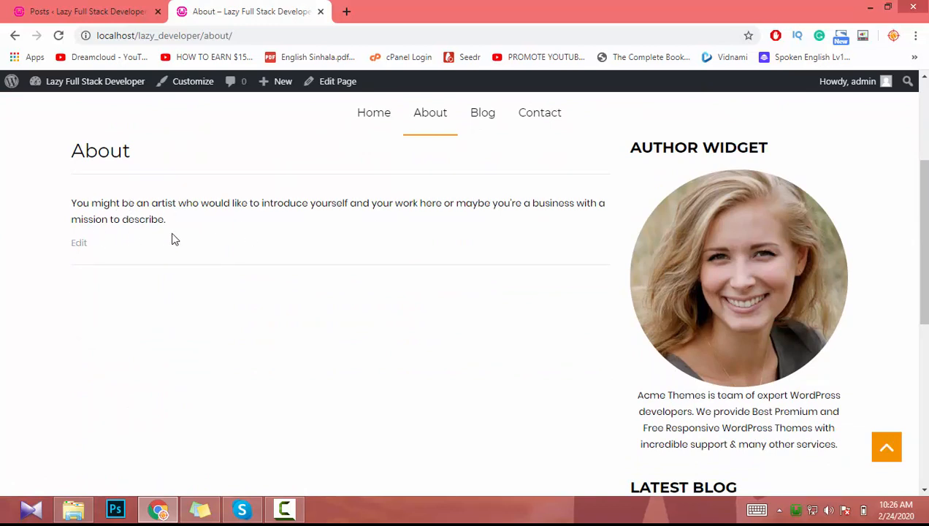
pyautogui.scroll(3, 202, 272)
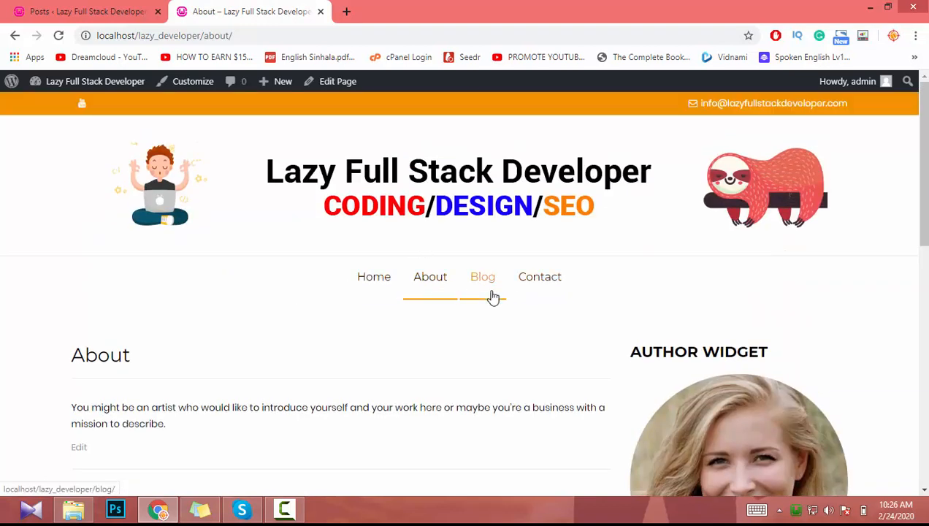
pyautogui.click(544, 296)
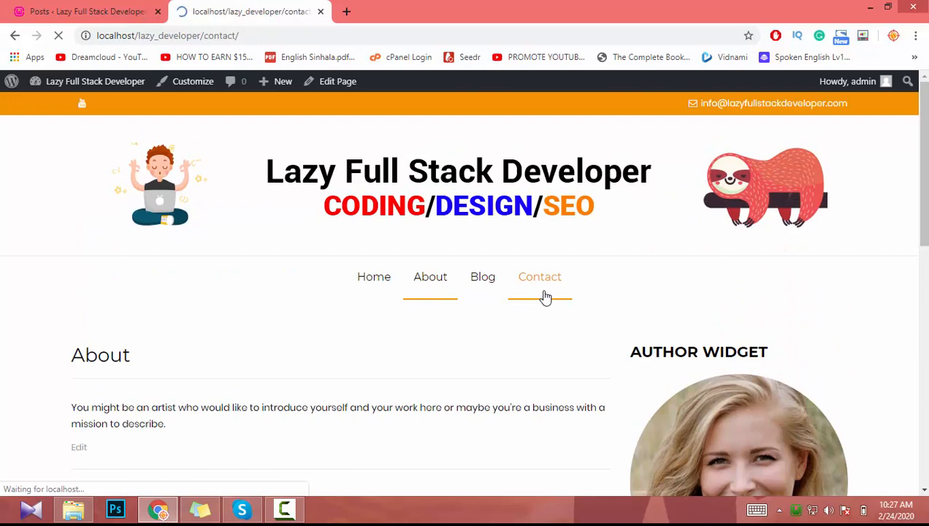
pyautogui.scroll(-4, 497, 339)
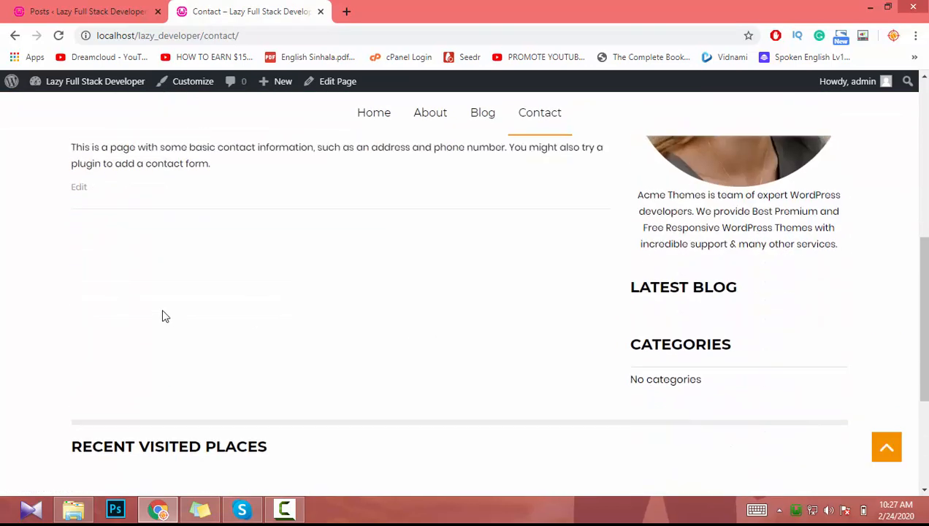
pyautogui.scroll(-3, 165, 316)
pyautogui.scroll(6, 164, 316)
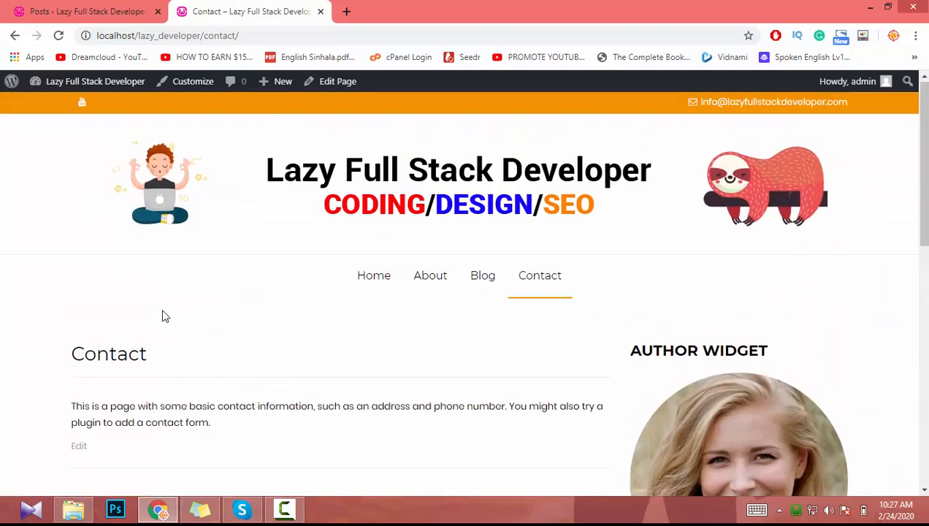
pyautogui.scroll(-1, 165, 315)
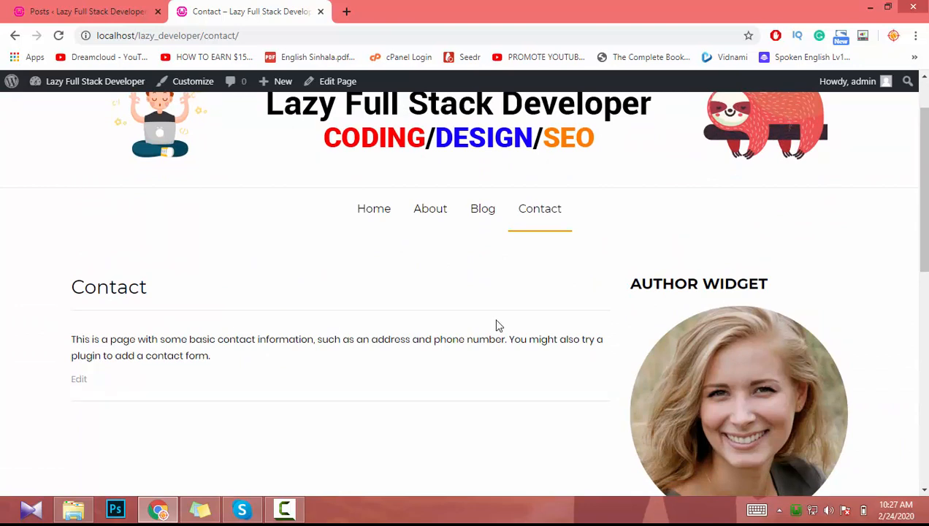
# - Return to the site's admin area and open the list of all pages
pyautogui.click(79, 9)
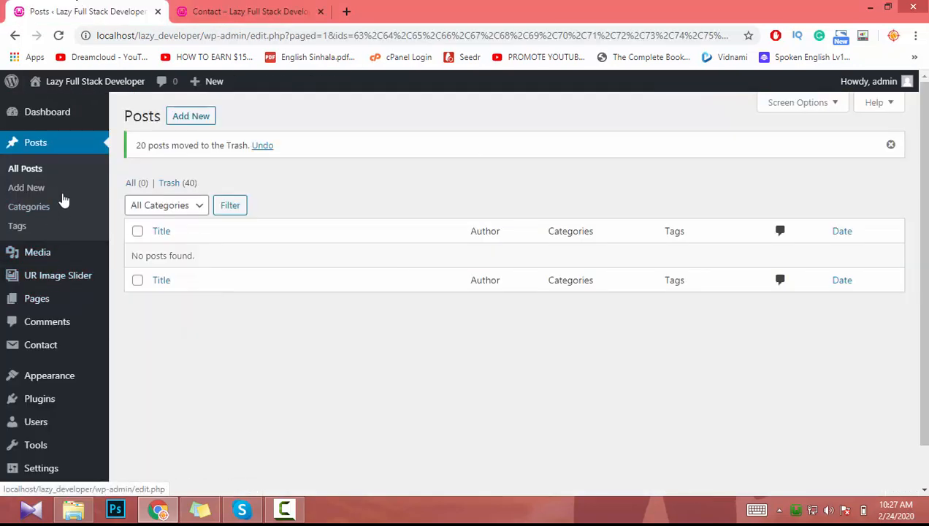
pyautogui.scroll(-1, 73, 268)
pyautogui.moveTo(73, 267)
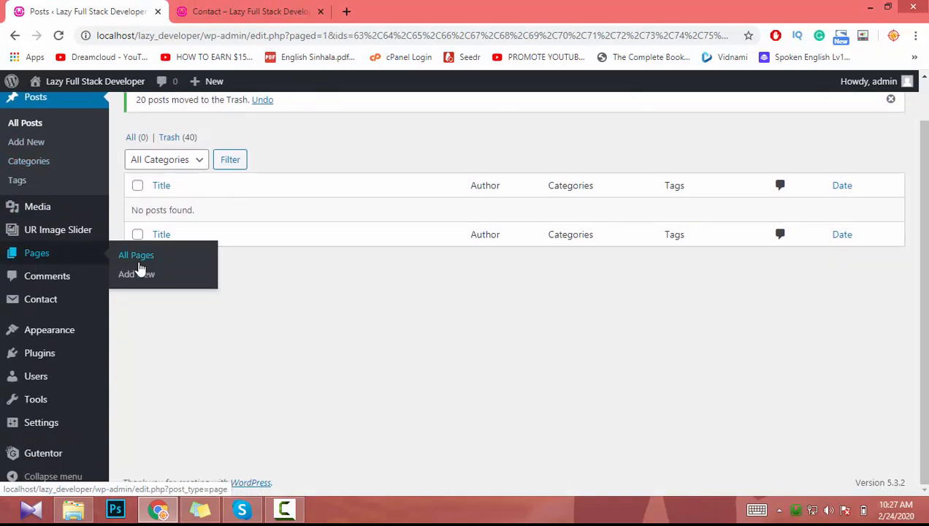
pyautogui.click(140, 268)
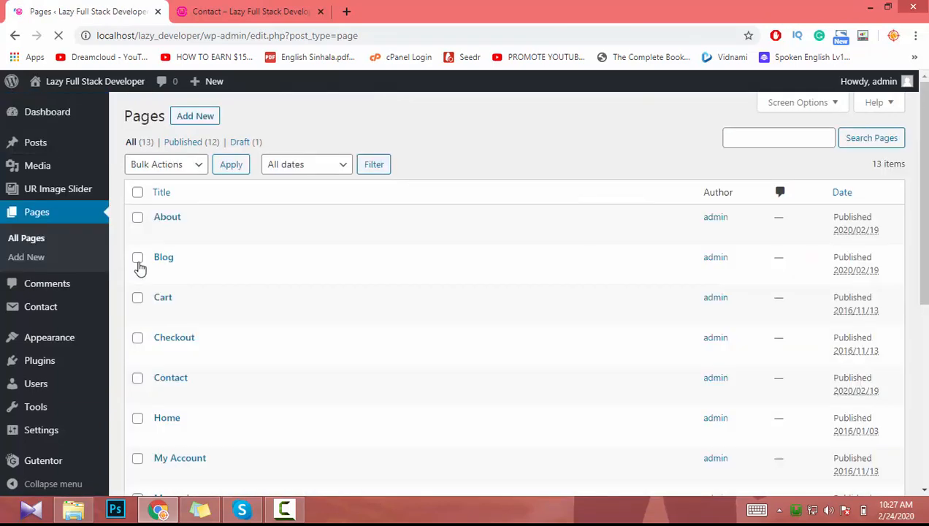
pyautogui.scroll(-1, 198, 282)
pyautogui.scroll(-1, 203, 283)
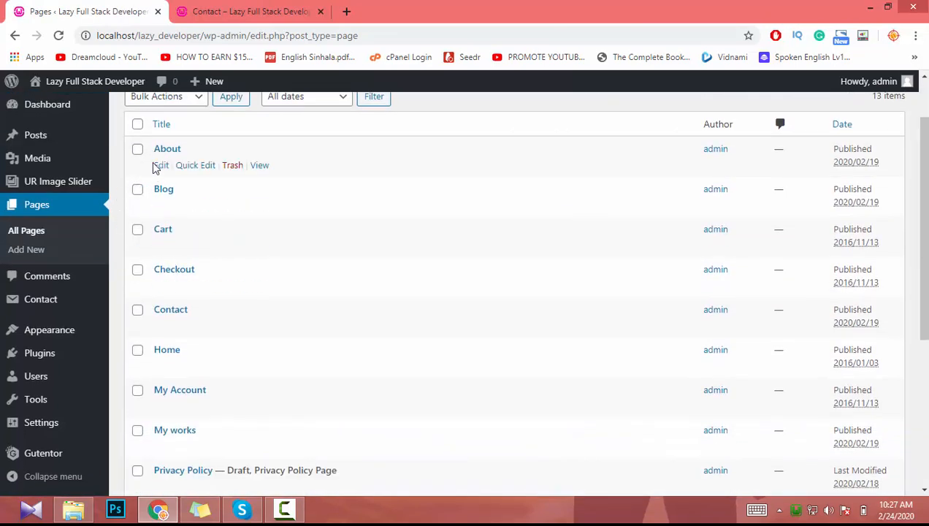
# - Move the Cart, Checkout, My Account, My works, Privacy Policy, both Sample Page, Shop and The New UMoMA Opens its Doors pages to the trash in bulk
pyautogui.click(137, 231)
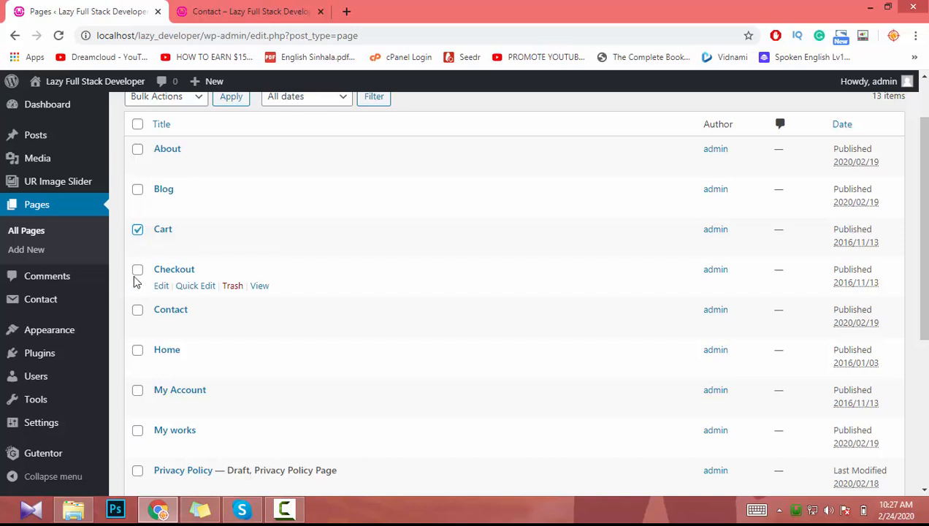
pyautogui.click(136, 271)
pyautogui.scroll(-4, 160, 325)
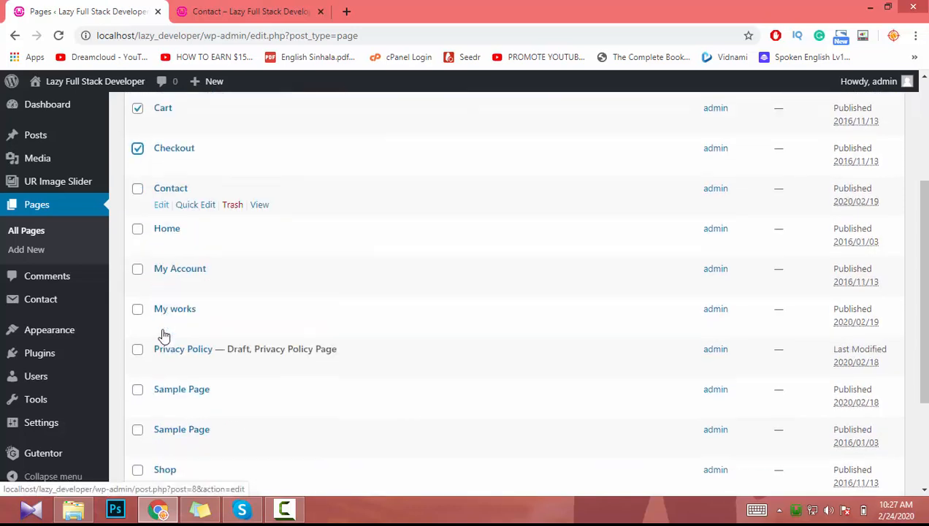
pyautogui.click(137, 255)
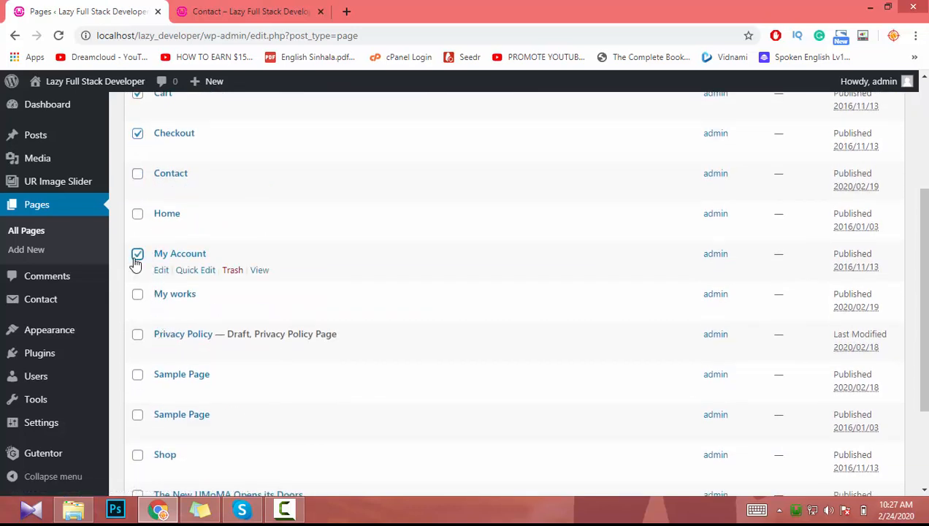
pyautogui.click(138, 296)
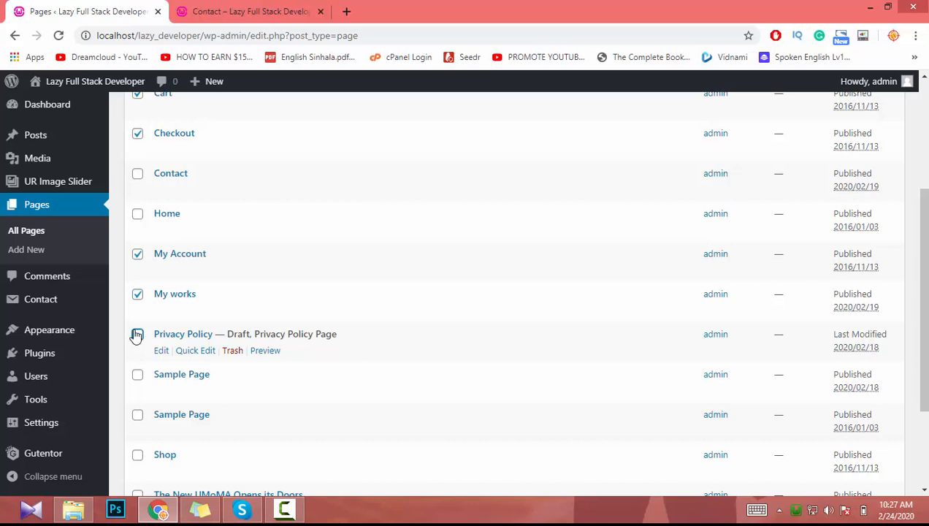
pyautogui.click(138, 335)
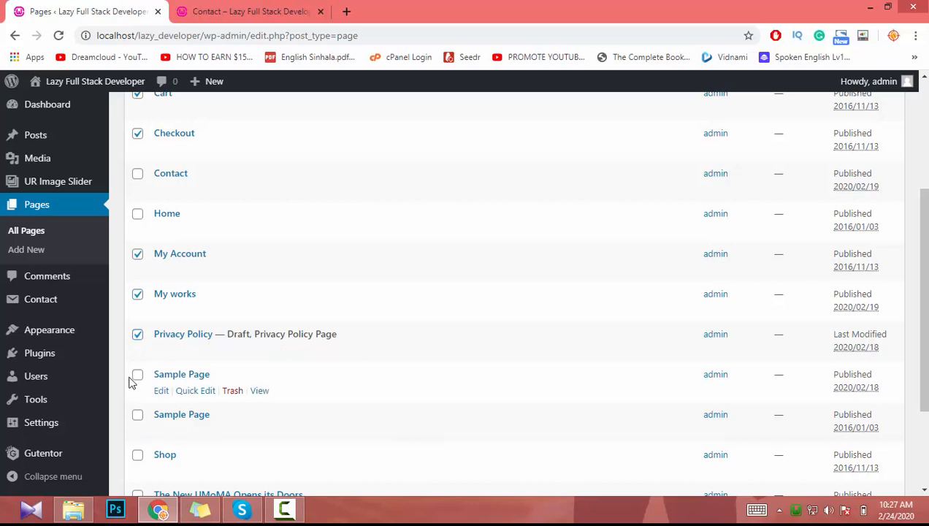
pyautogui.click(137, 375)
pyautogui.click(137, 415)
pyautogui.scroll(-1, 136, 416)
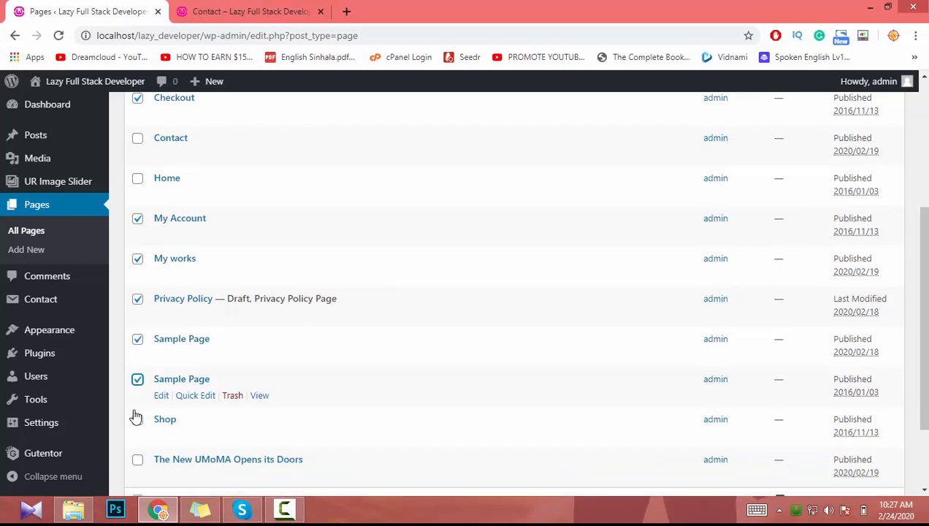
pyautogui.scroll(-2, 136, 417)
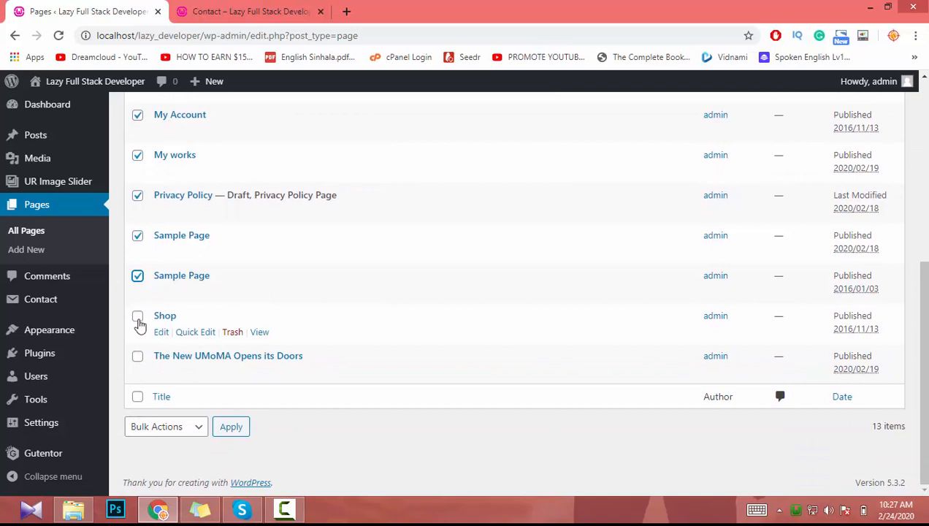
pyautogui.click(138, 317)
pyautogui.click(137, 357)
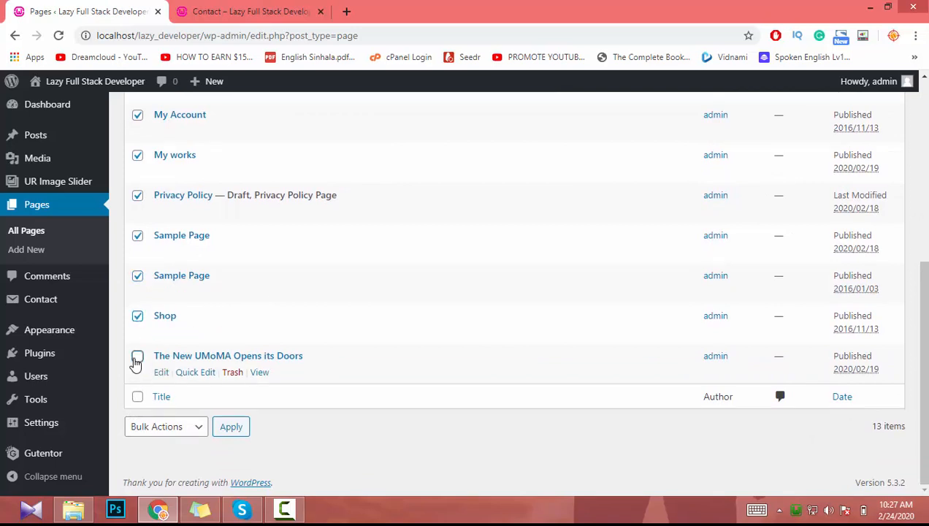
pyautogui.click(181, 434)
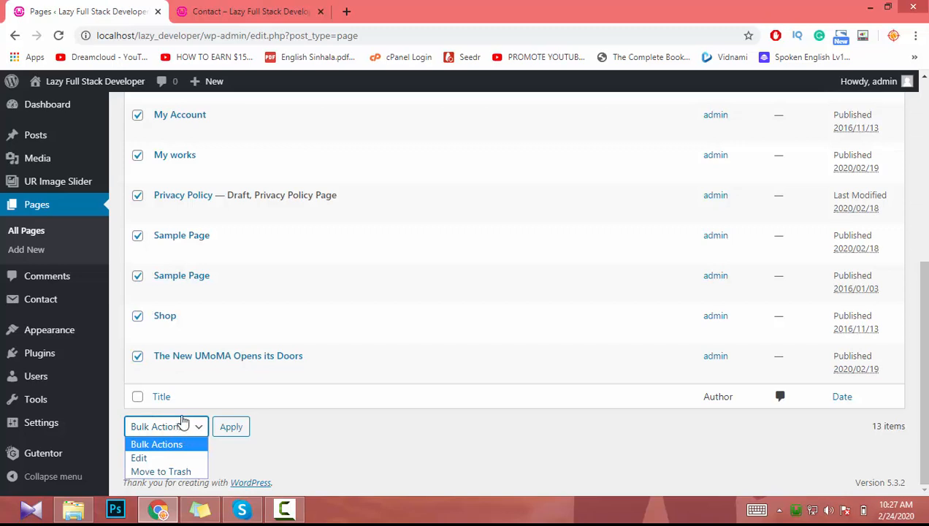
pyautogui.click(179, 472)
pyautogui.click(234, 440)
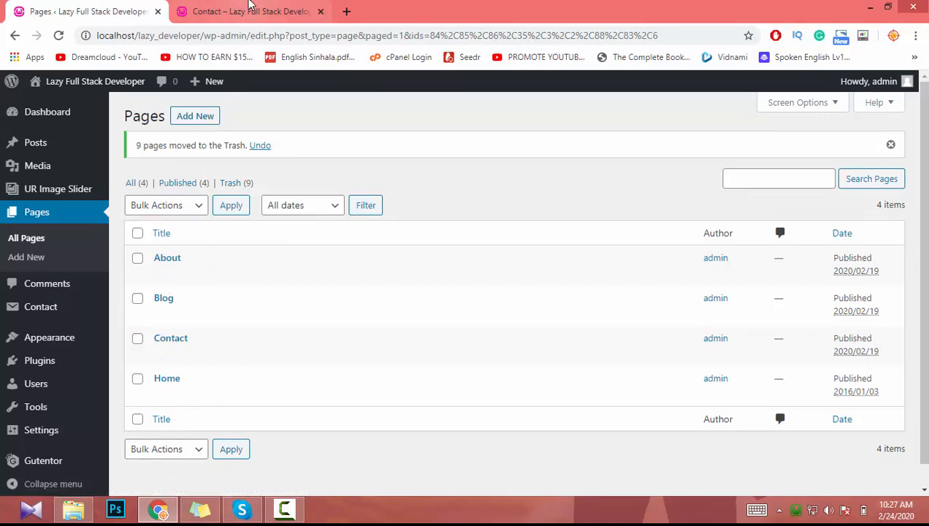
# - Reload the site's Contact page and examine its navigation menu, sidebar widgets and footer columns after the page removal
pyautogui.click(246, 11)
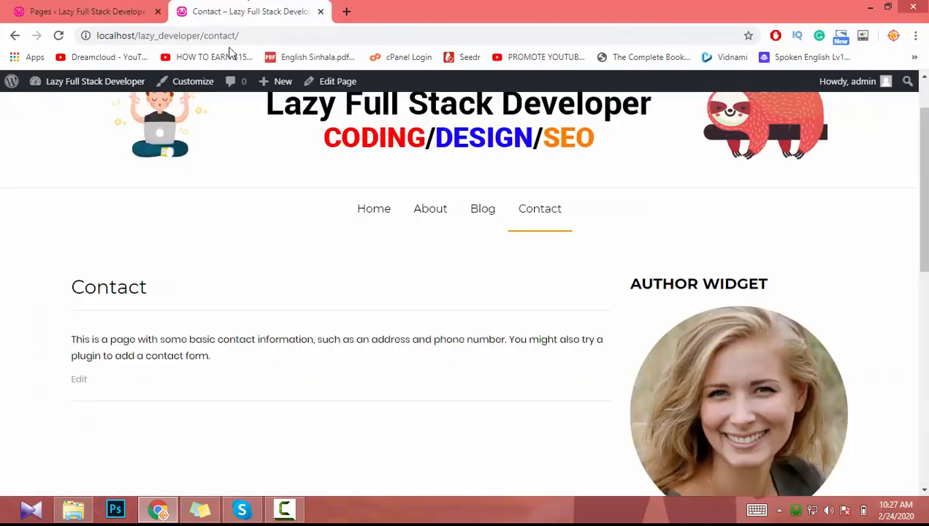
pyautogui.click(224, 35)
pyautogui.press('Return')
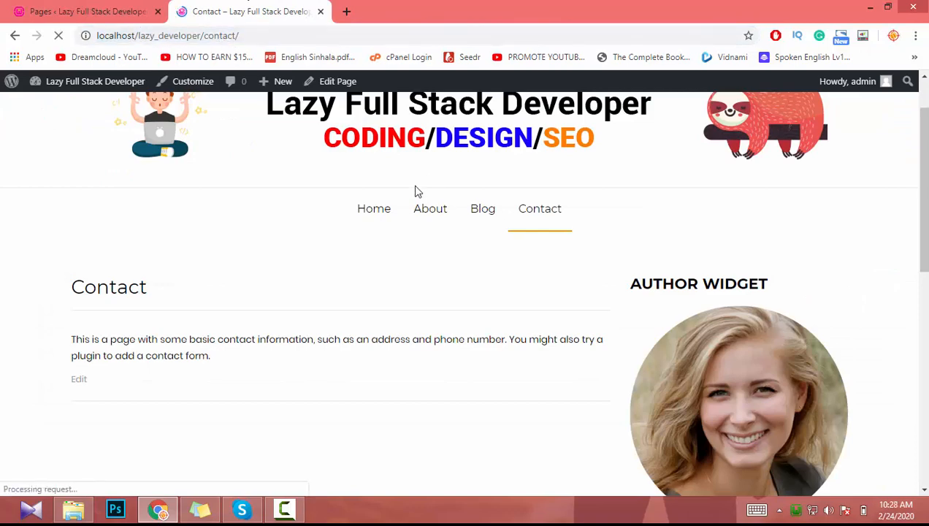
pyautogui.scroll(-3, 415, 210)
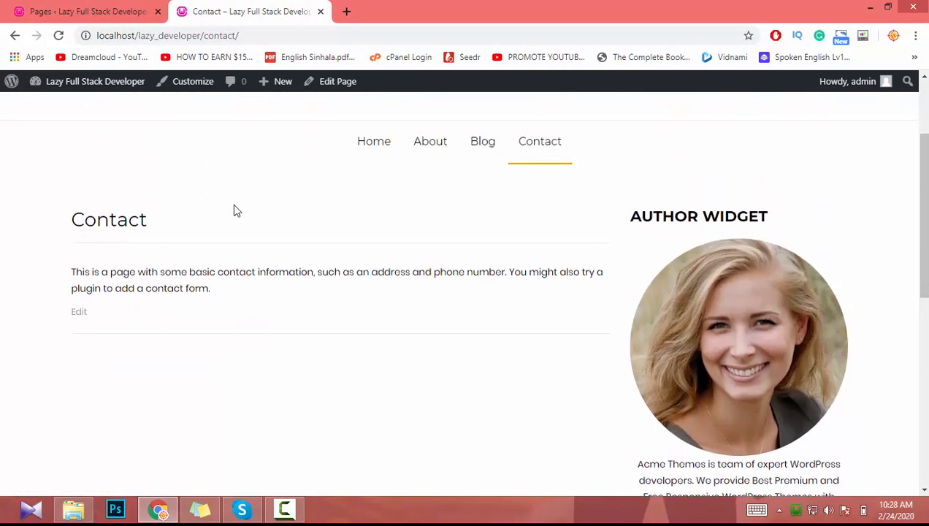
pyautogui.scroll(2, 236, 211)
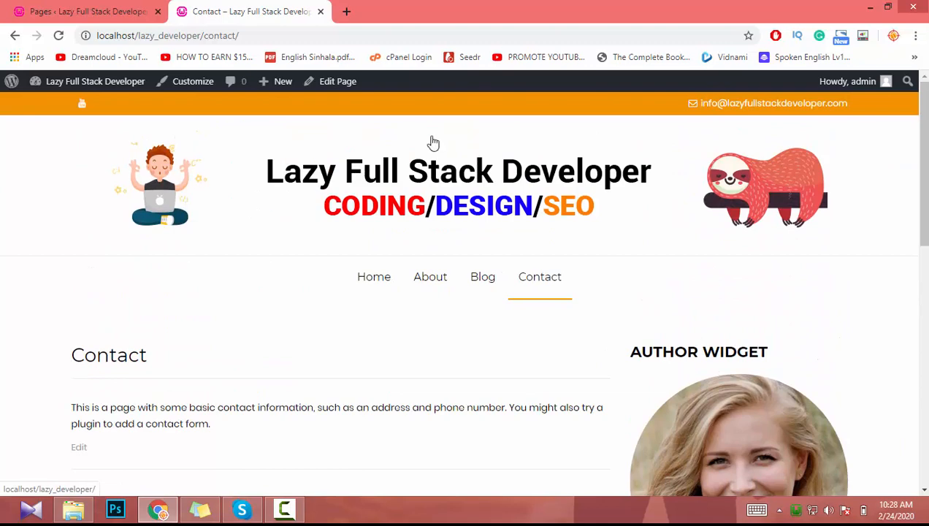
pyautogui.scroll(-5, 641, 309)
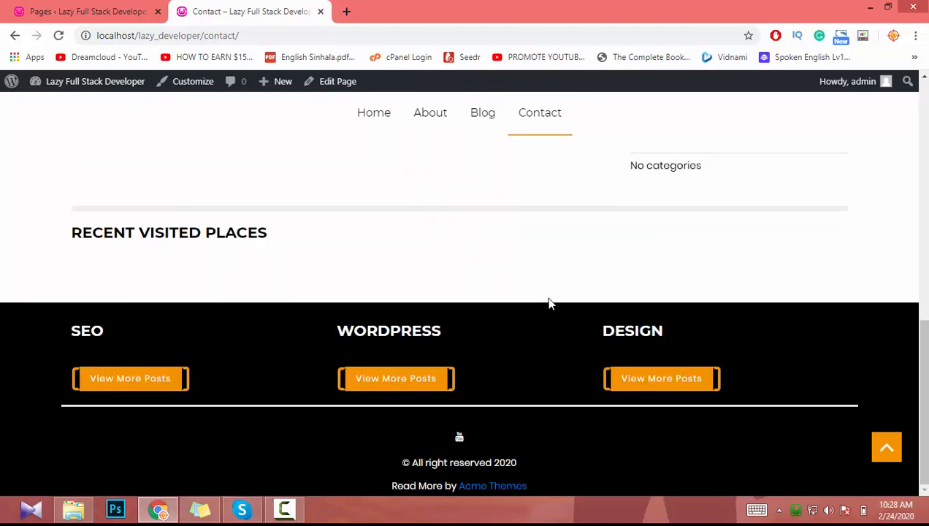
pyautogui.scroll(10, 329, 357)
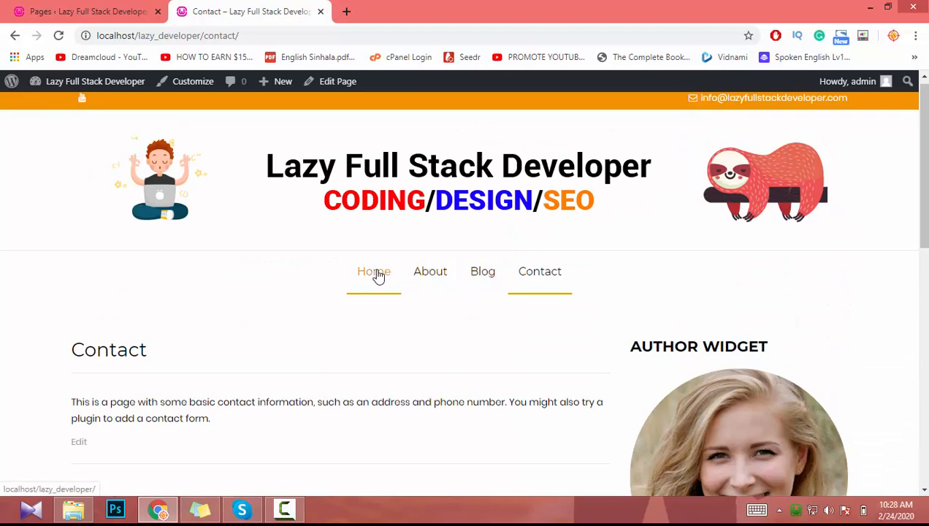
pyautogui.scroll(-4, 272, 336)
pyautogui.scroll(3, 273, 337)
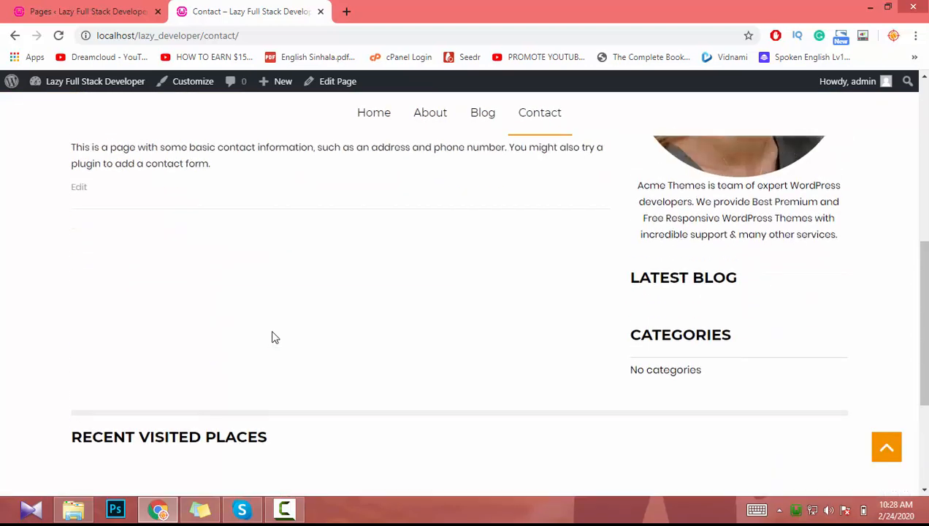
pyautogui.scroll(2, 272, 337)
# - Check the admin area's comments list for leftover entries and review the installed plugins
pyautogui.click(88, 11)
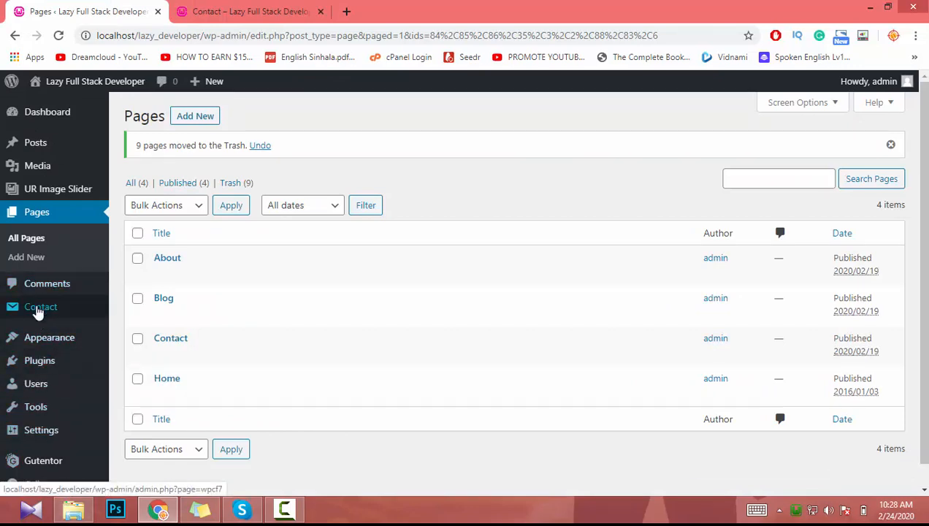
pyautogui.click(44, 283)
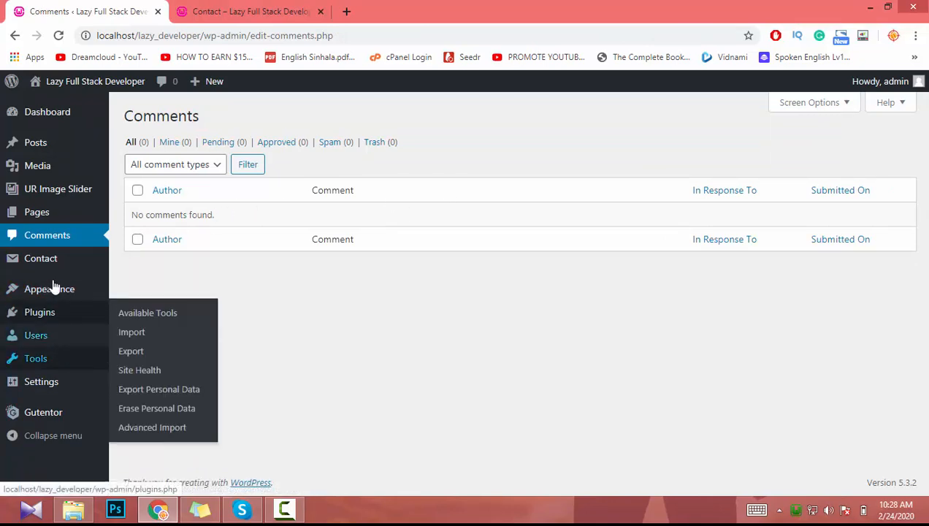
pyautogui.moveTo(48, 316)
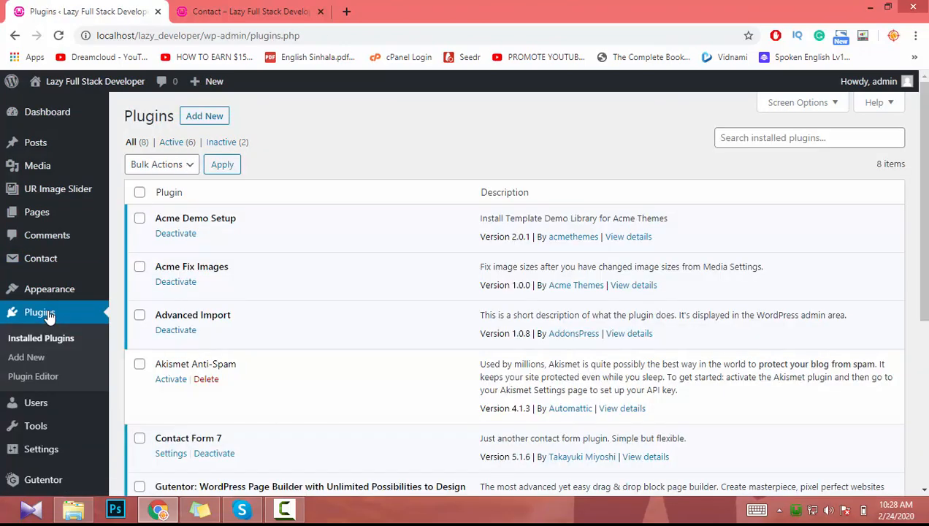
pyautogui.scroll(-2, 324, 201)
pyautogui.scroll(3, 317, 201)
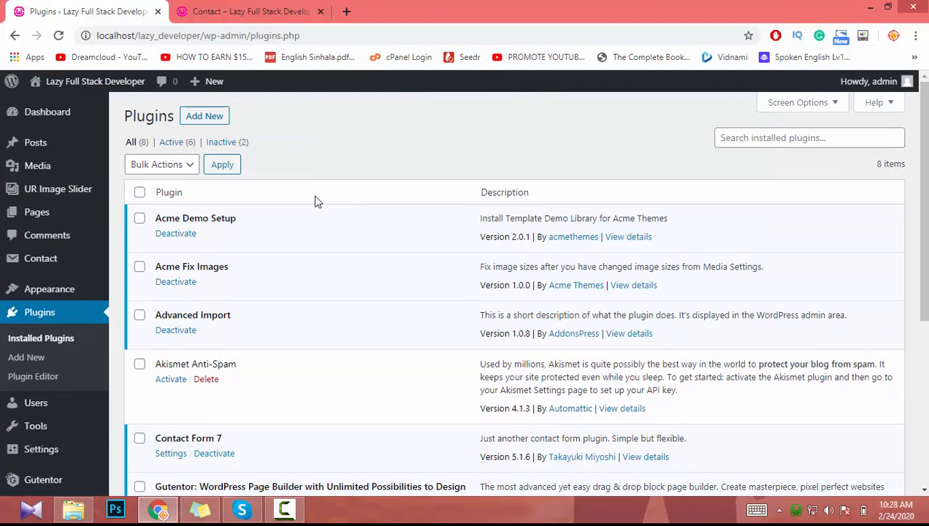
# - Deactivate the Acme Demo Setup and Acme Fix Images plugins
pyautogui.click(177, 235)
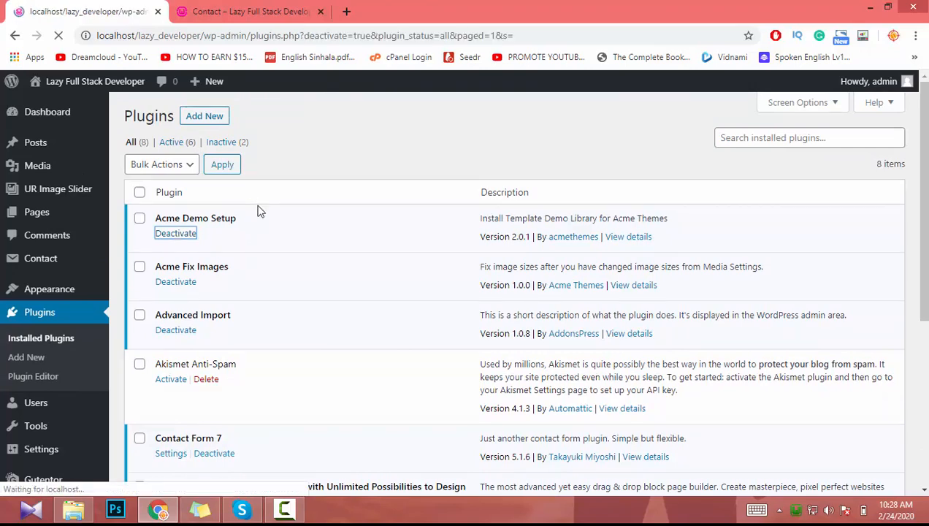
pyautogui.scroll(-2, 239, 288)
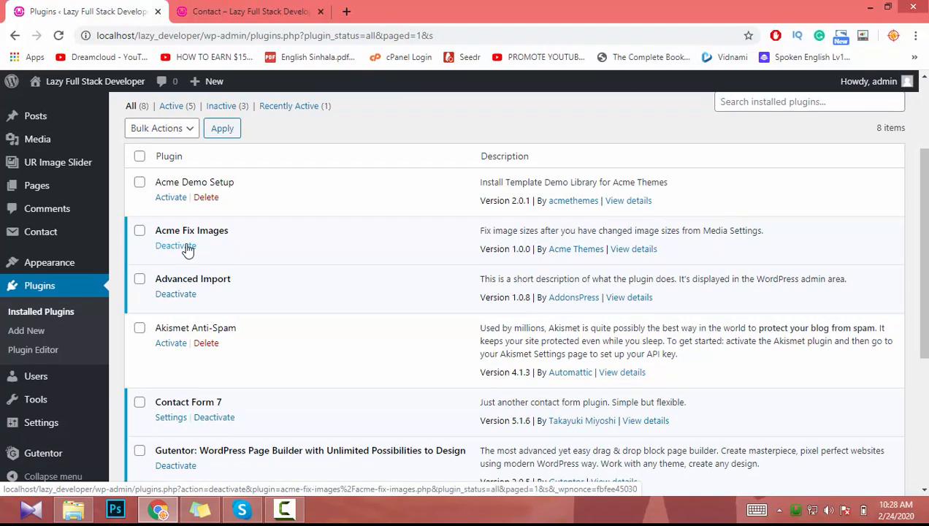
pyautogui.click(176, 246)
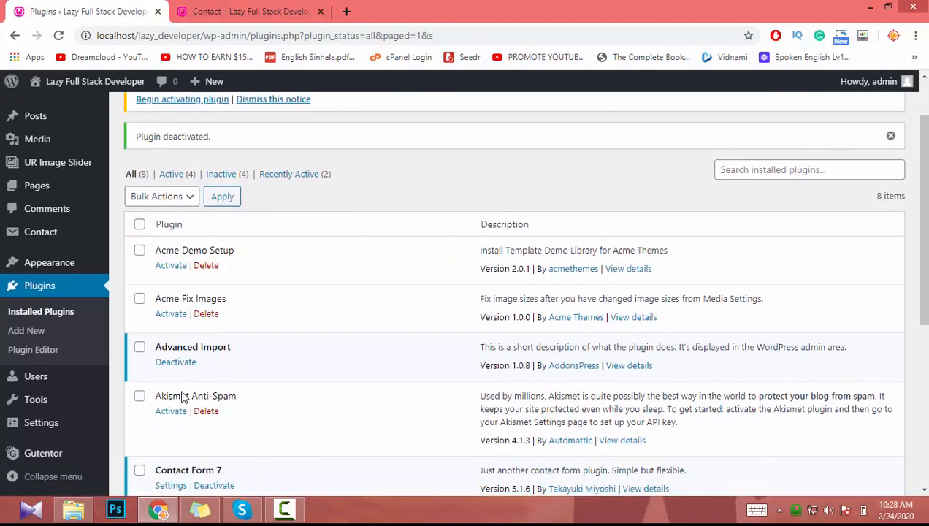
# - Deactivate the Advanced Import and Contact Form 7 plugins
pyautogui.click(177, 363)
pyautogui.scroll(-4, 177, 369)
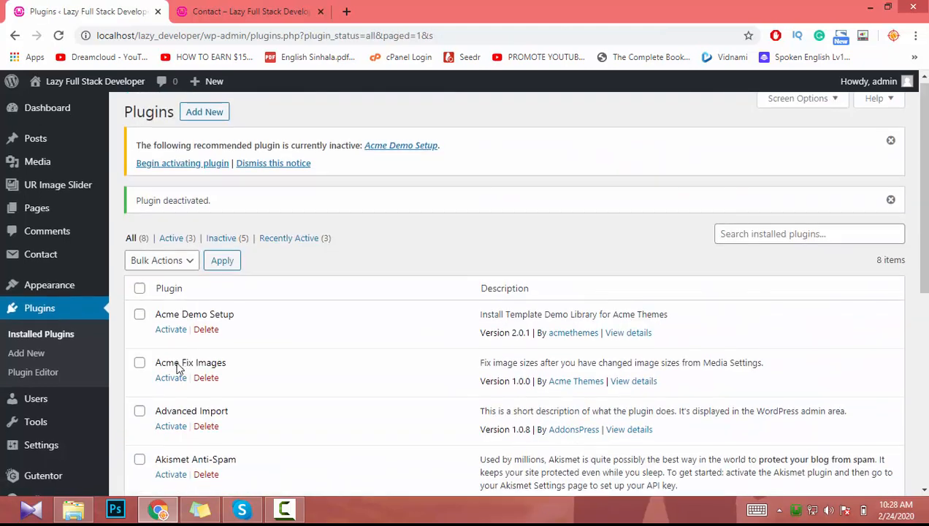
pyautogui.scroll(-5, 181, 365)
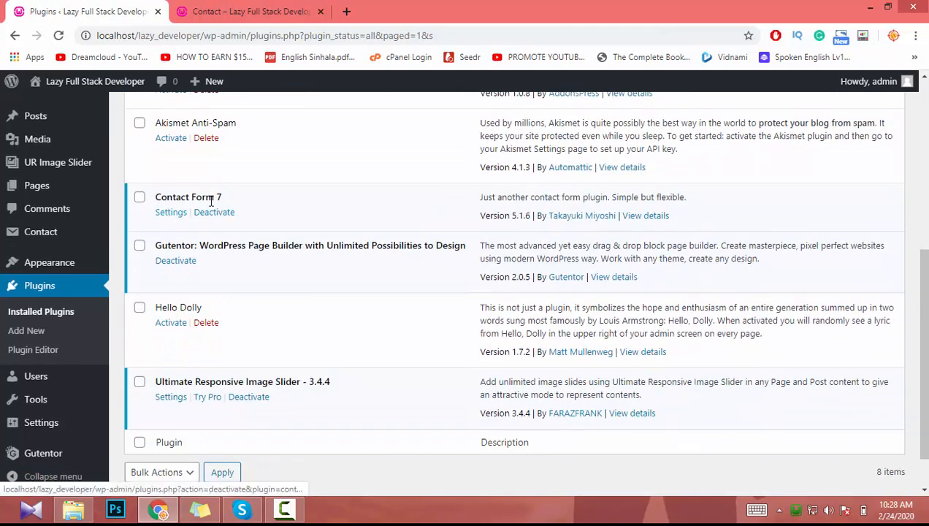
pyautogui.click(227, 214)
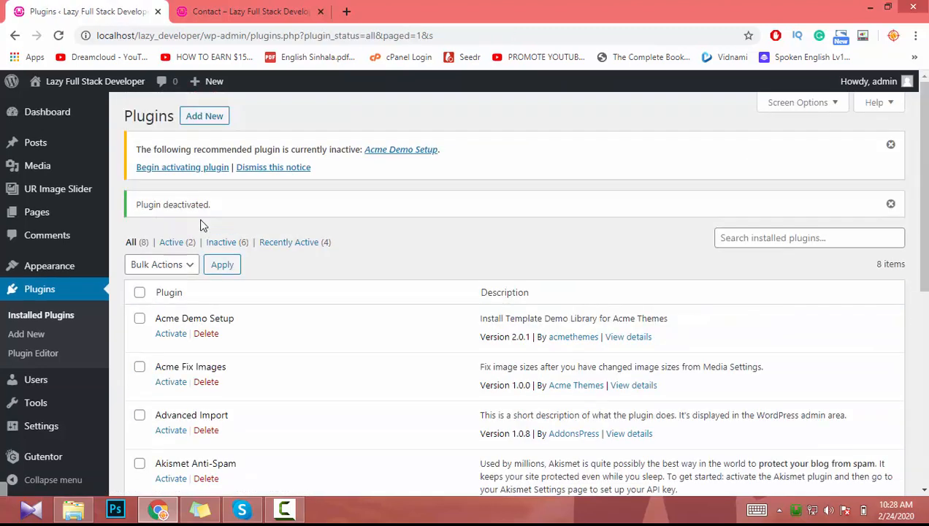
# - Deactivate the Gutentor page builder and Ultimate Responsive Image Slider plugins
pyautogui.scroll(-4, 234, 329)
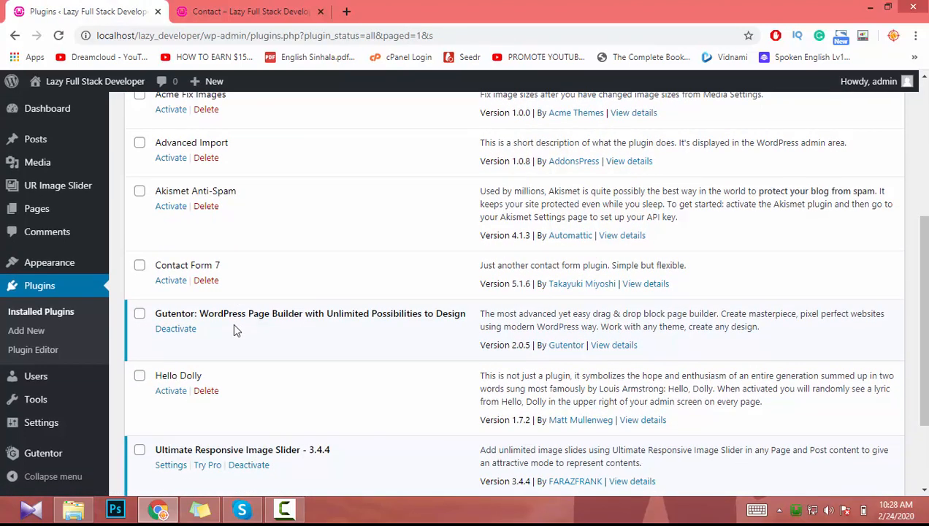
pyautogui.scroll(-3, 234, 329)
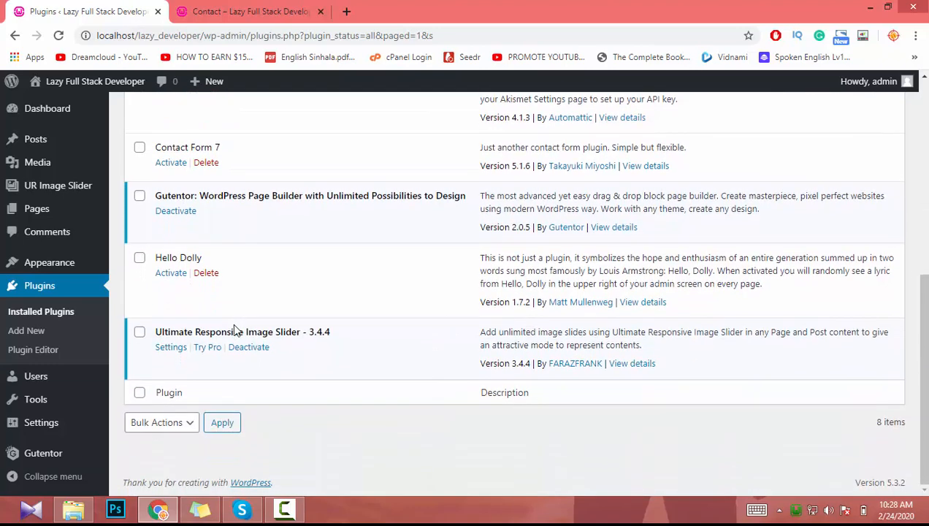
pyautogui.click(190, 213)
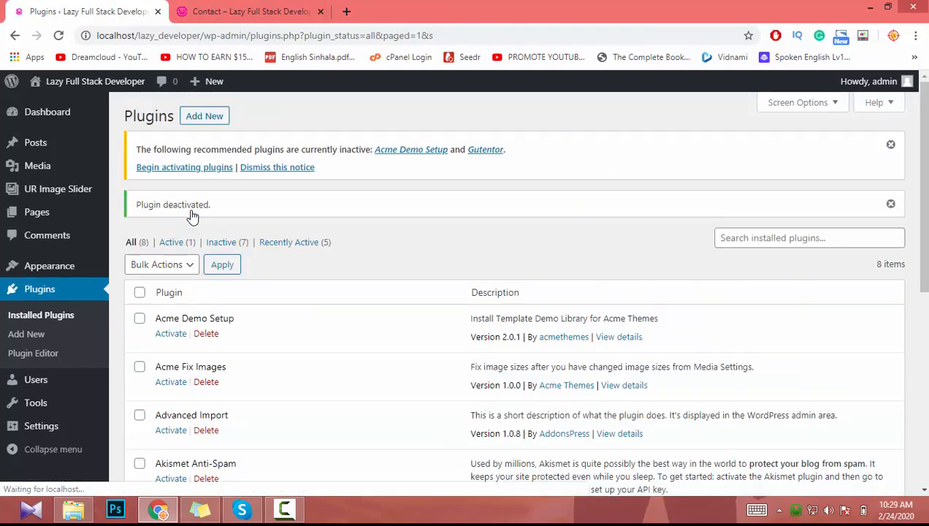
pyautogui.scroll(-6, 192, 220)
pyautogui.click(249, 349)
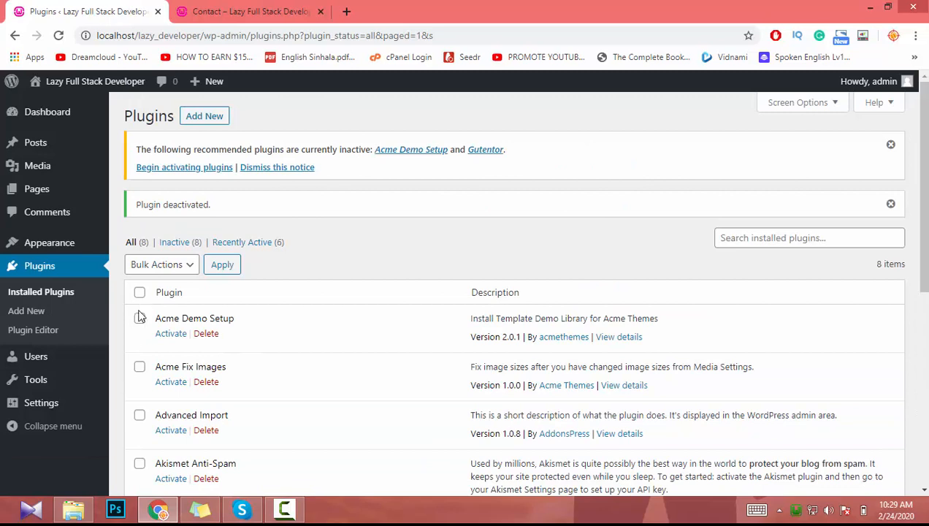
# - Delete all the installed, inactive plugins together with their data in one bulk action
pyautogui.click(140, 318)
pyautogui.click(140, 419)
pyautogui.scroll(-4, 139, 421)
pyautogui.scroll(4, 119, 282)
pyautogui.click(139, 293)
pyautogui.click(161, 265)
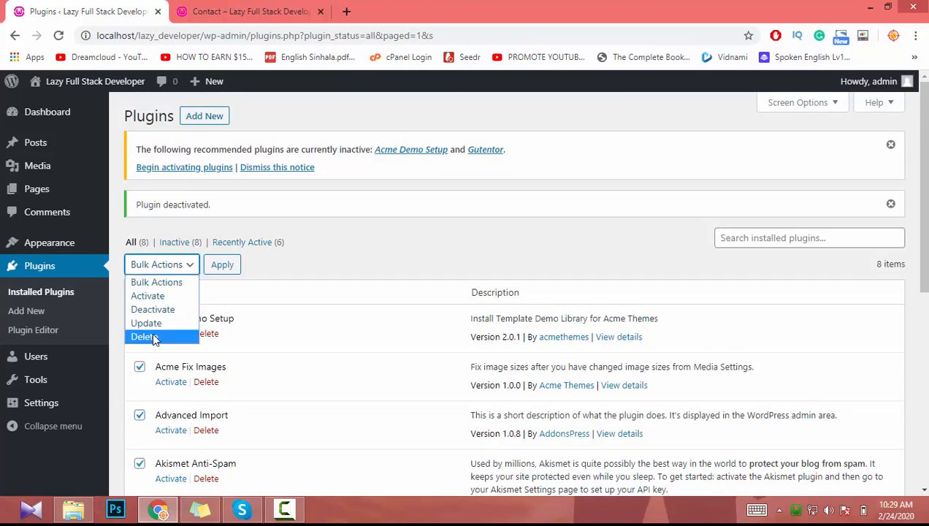
pyautogui.click(145, 336)
pyautogui.click(217, 268)
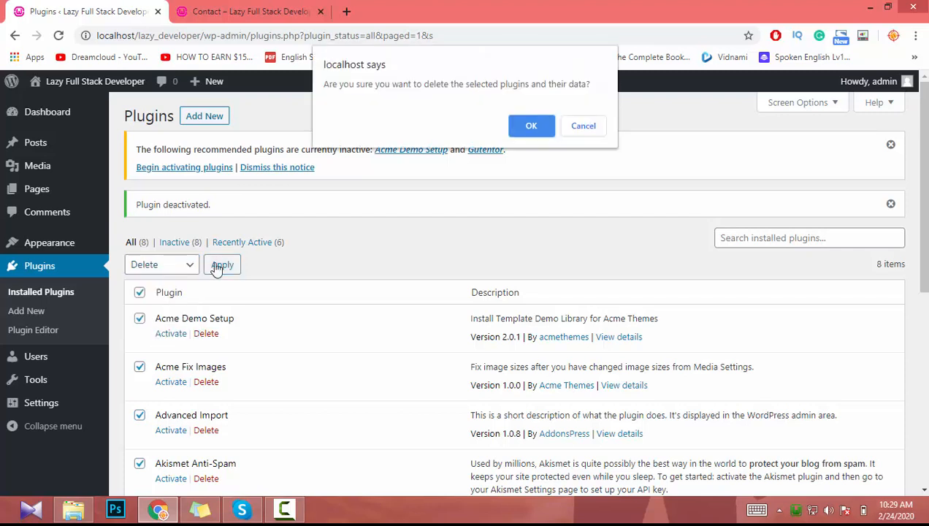
pyautogui.click(530, 125)
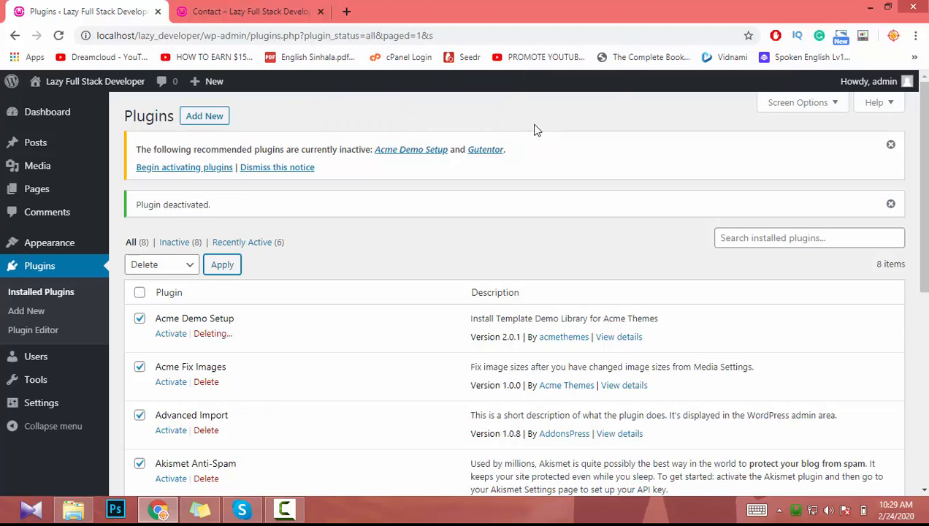
pyautogui.scroll(-2, 538, 130)
pyautogui.scroll(-2, 537, 130)
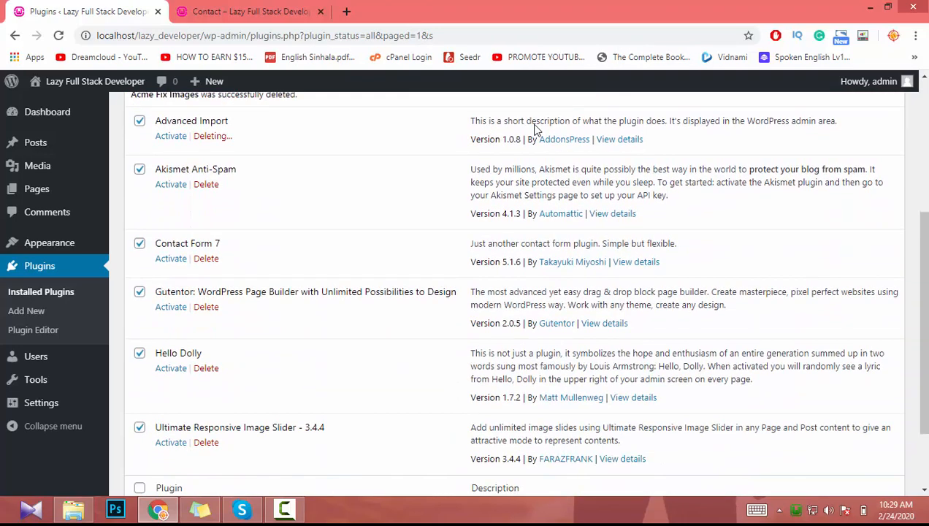
pyautogui.scroll(2, 534, 128)
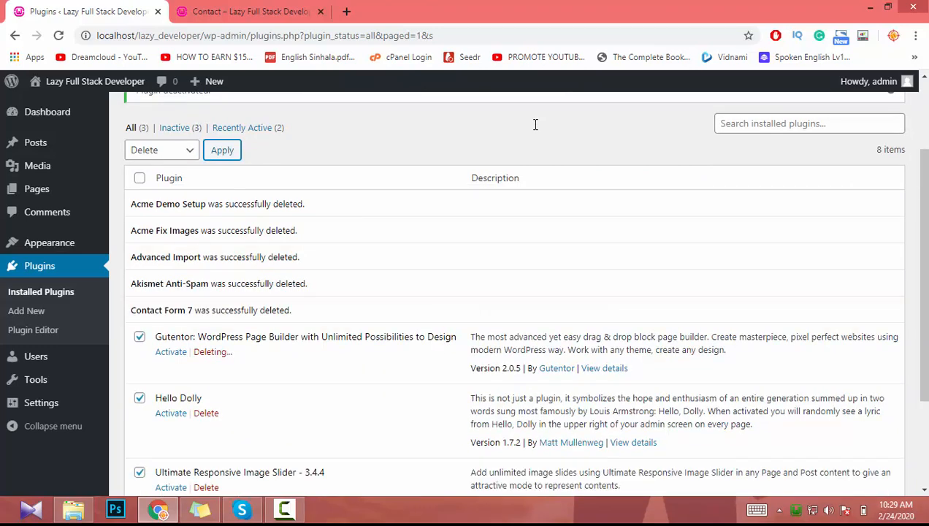
# - Examine the site's home page on the front end and check the admin plugins list for the bulk deletion's results
pyautogui.click(241, 8)
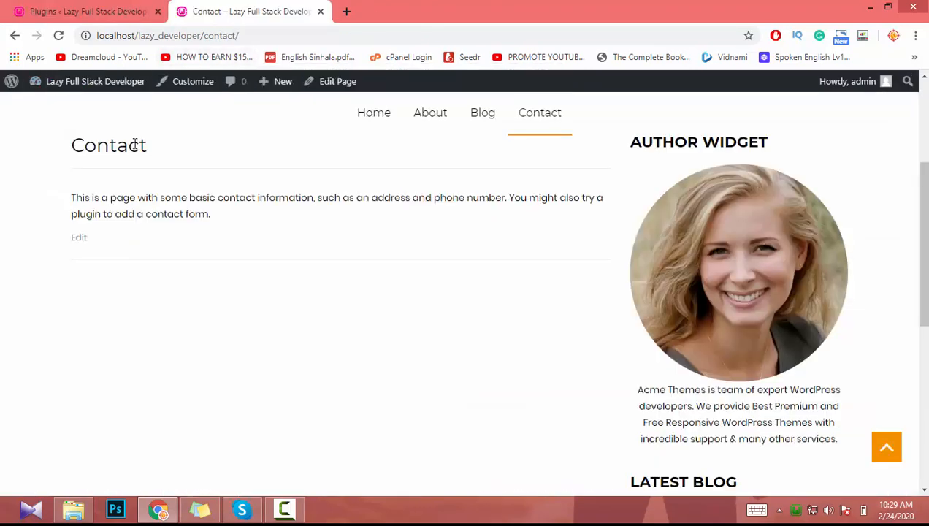
pyautogui.scroll(3, 347, 182)
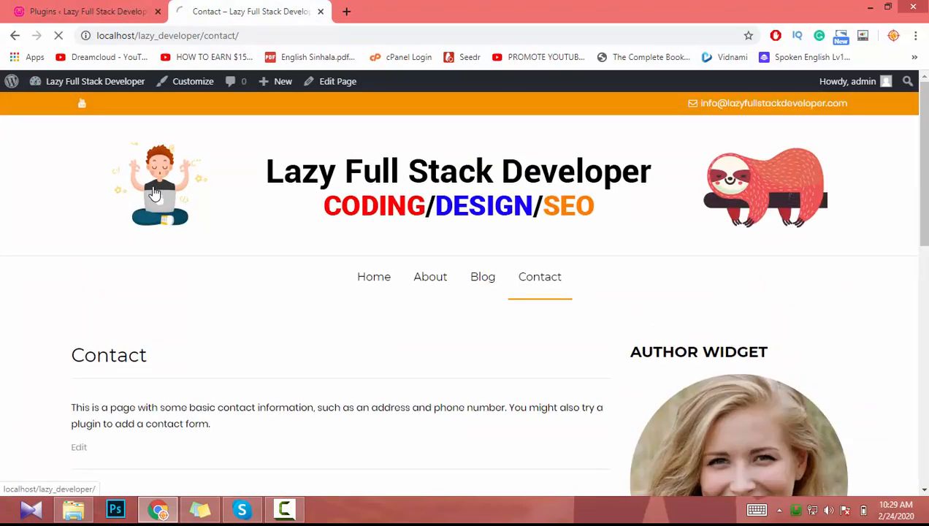
pyautogui.scroll(-4, 308, 254)
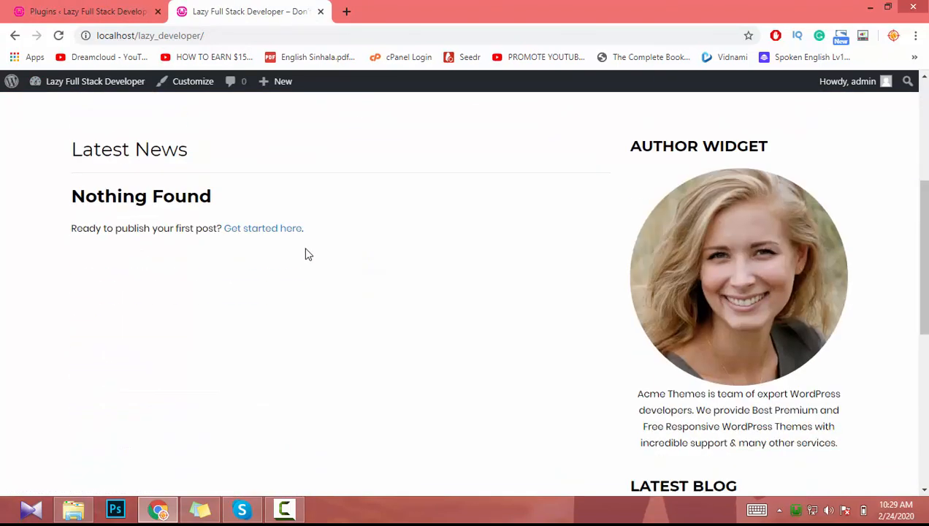
pyautogui.scroll(-1, 306, 254)
pyautogui.scroll(3, 306, 254)
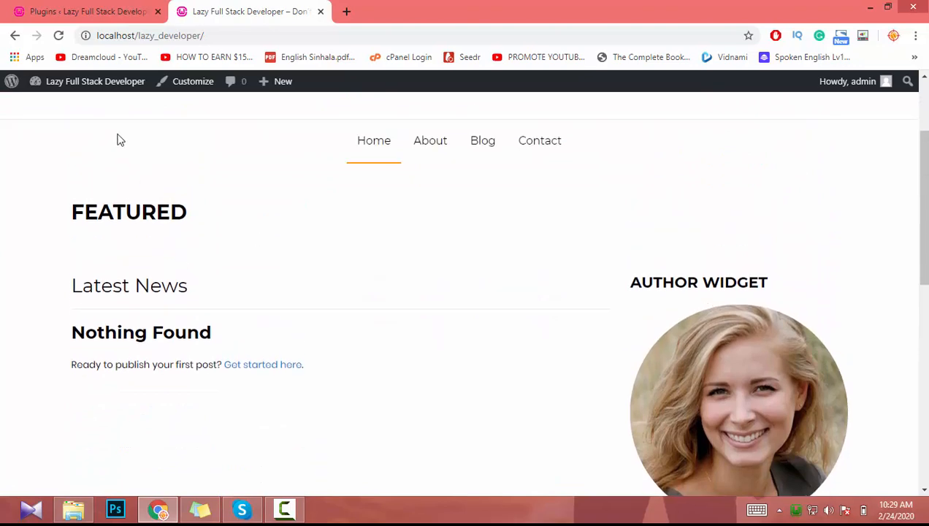
pyautogui.click(40, 9)
pyautogui.scroll(-1, 295, 234)
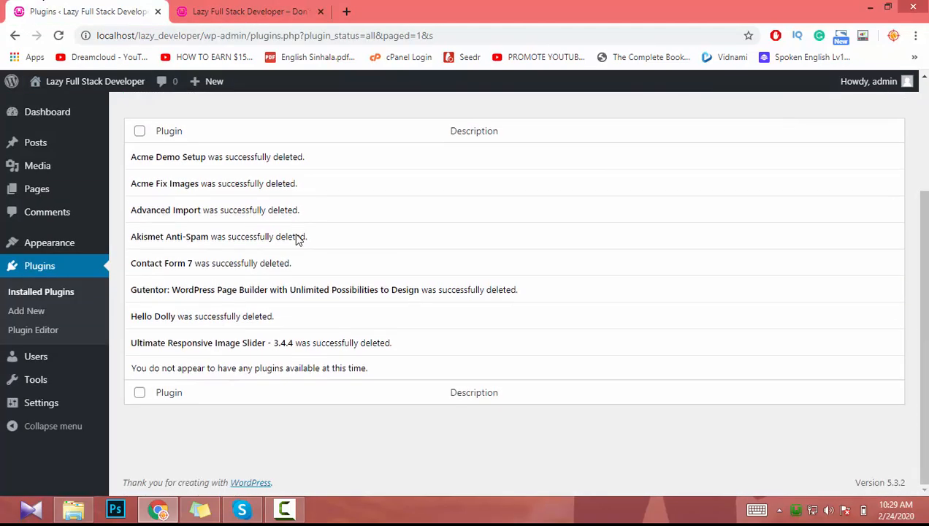
pyautogui.scroll(2, 296, 237)
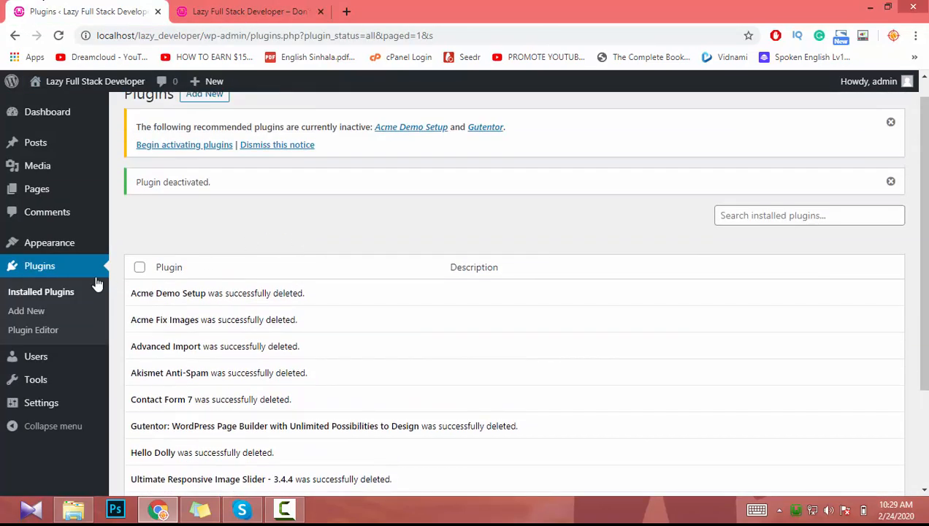
# - Delete the Astra theme from the site's installed themes
pyautogui.click(30, 245)
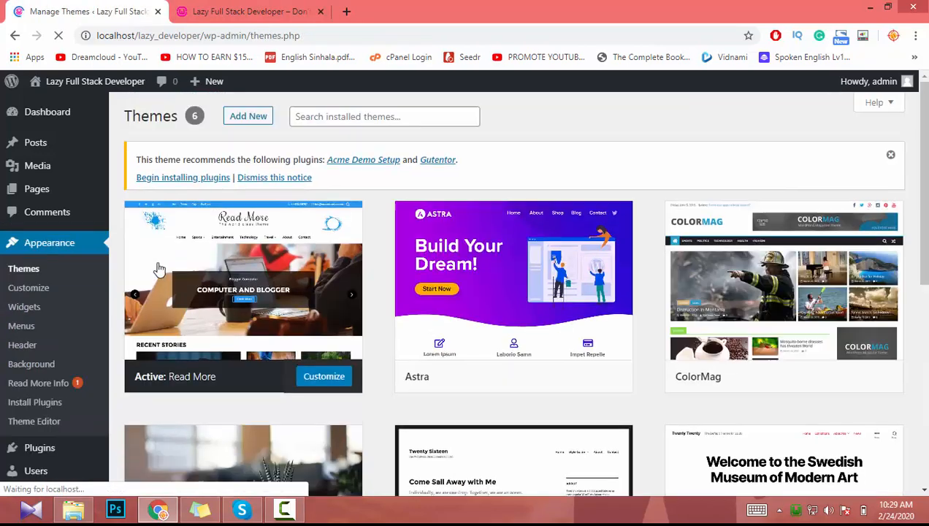
pyautogui.scroll(-1, 219, 284)
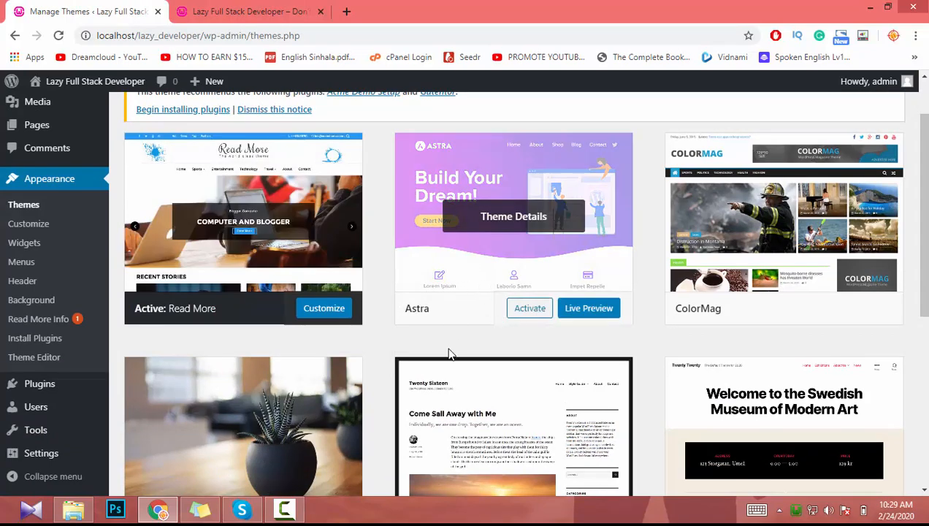
pyautogui.click(479, 222)
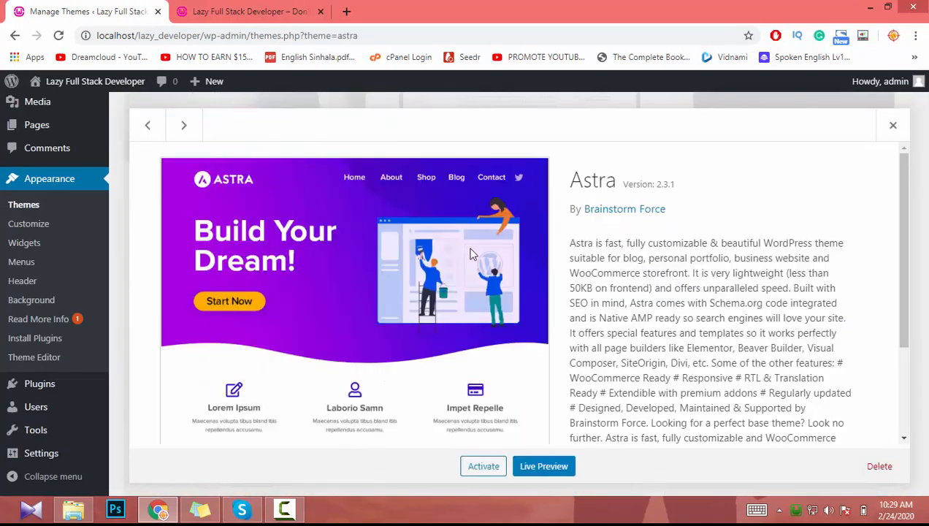
pyautogui.scroll(-3, 582, 401)
pyautogui.click(880, 467)
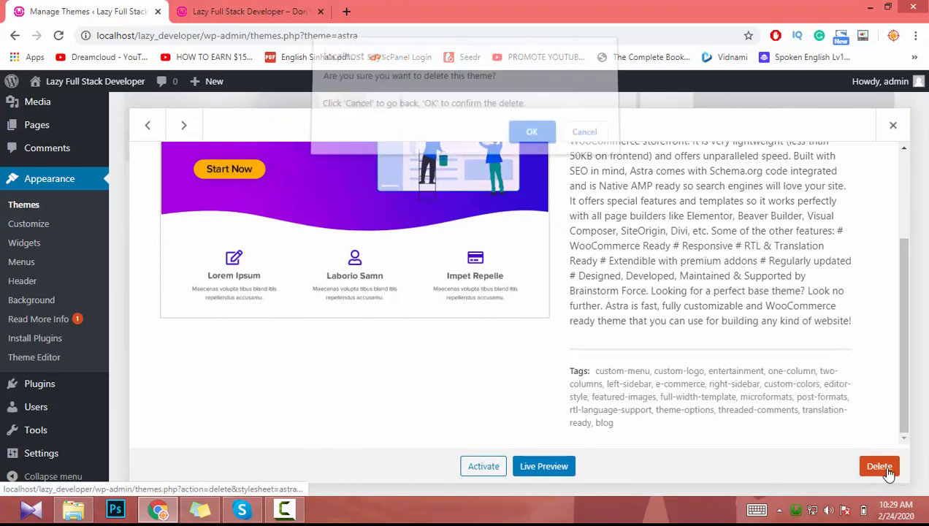
pyautogui.click(531, 140)
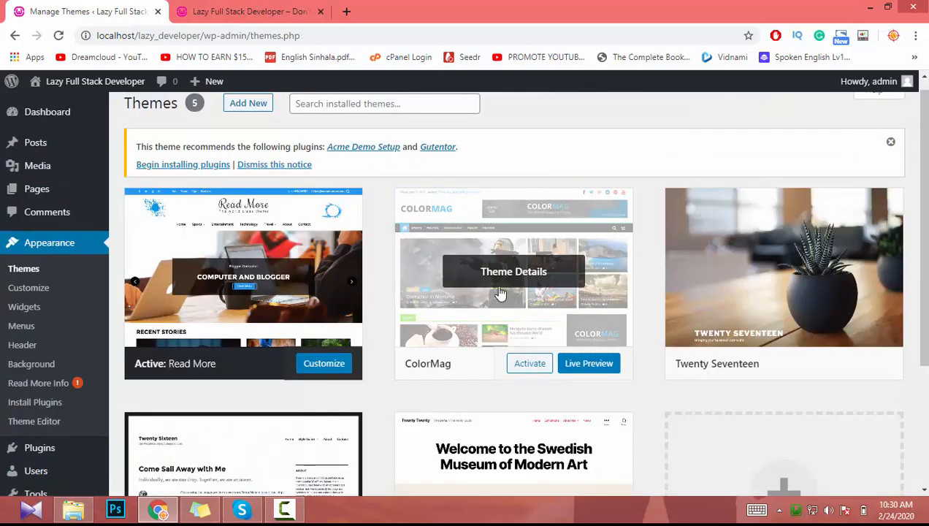
# - Delete the unused ColorMag and Twenty Twenty themes from the installed themes
pyautogui.click(488, 285)
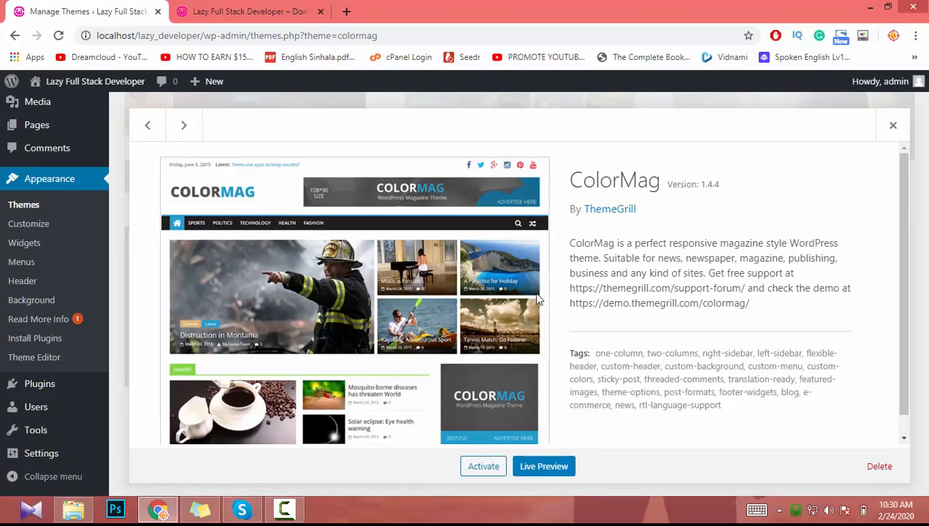
pyautogui.click(877, 471)
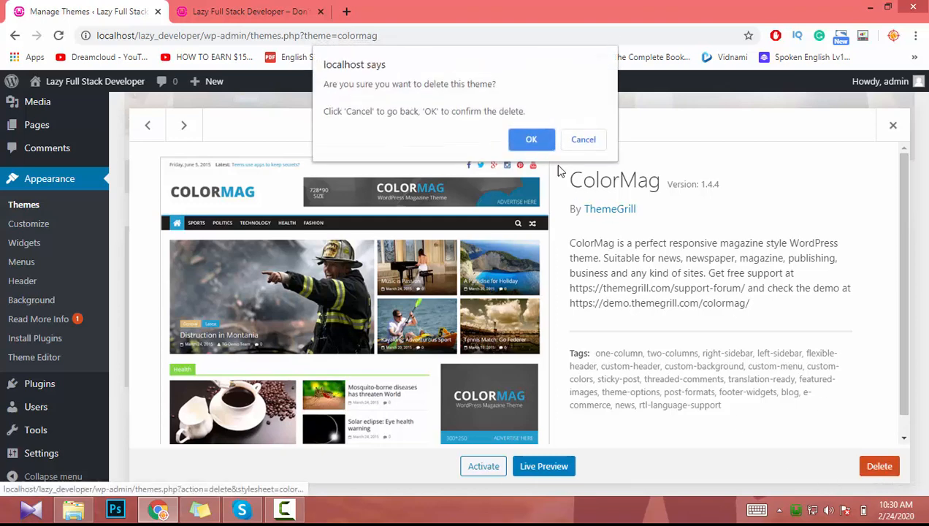
pyautogui.click(540, 145)
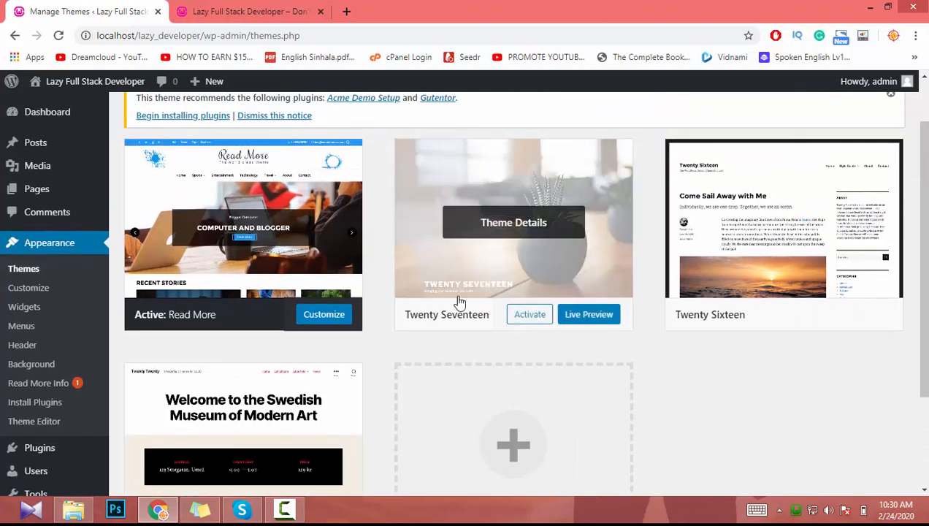
pyautogui.scroll(-2, 222, 393)
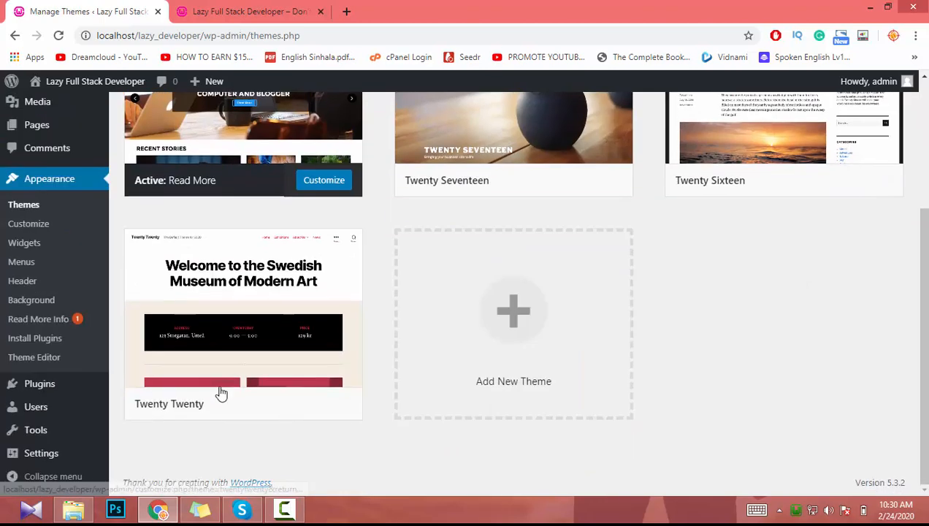
pyautogui.click(218, 322)
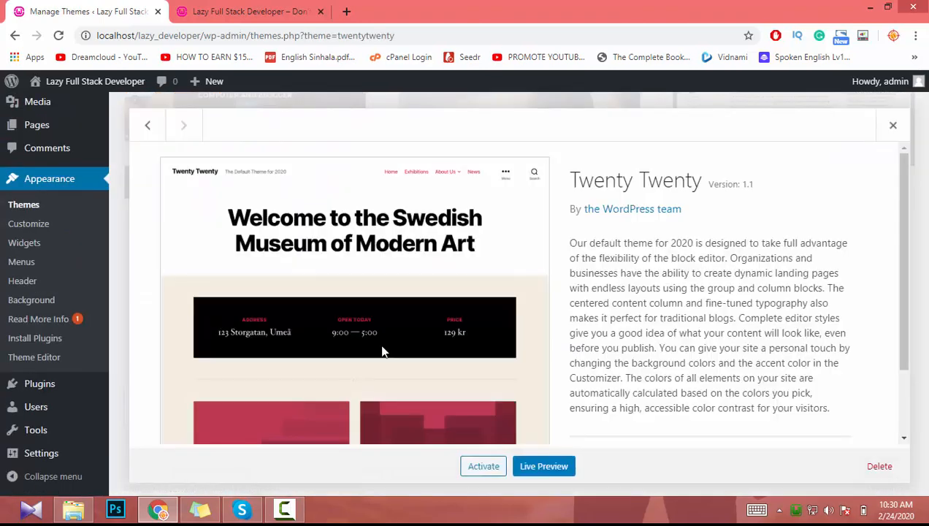
pyautogui.click(878, 467)
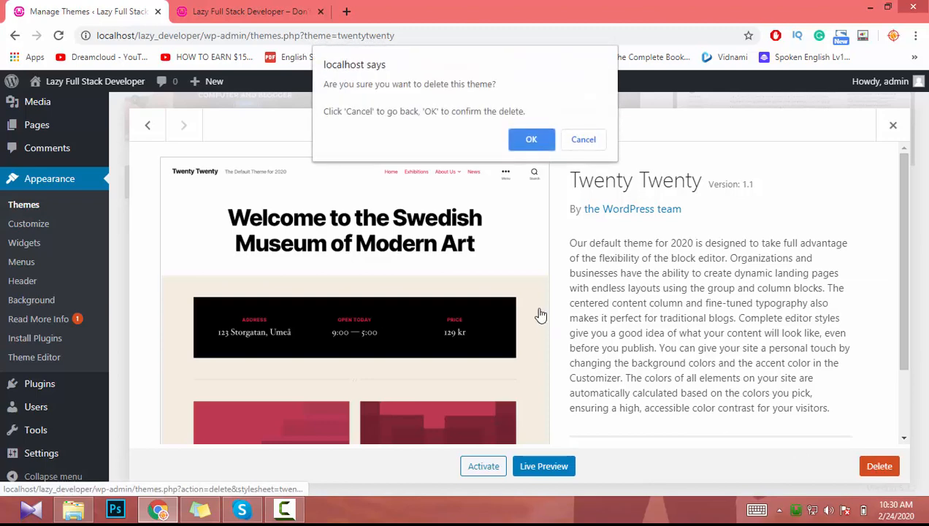
pyautogui.click(531, 137)
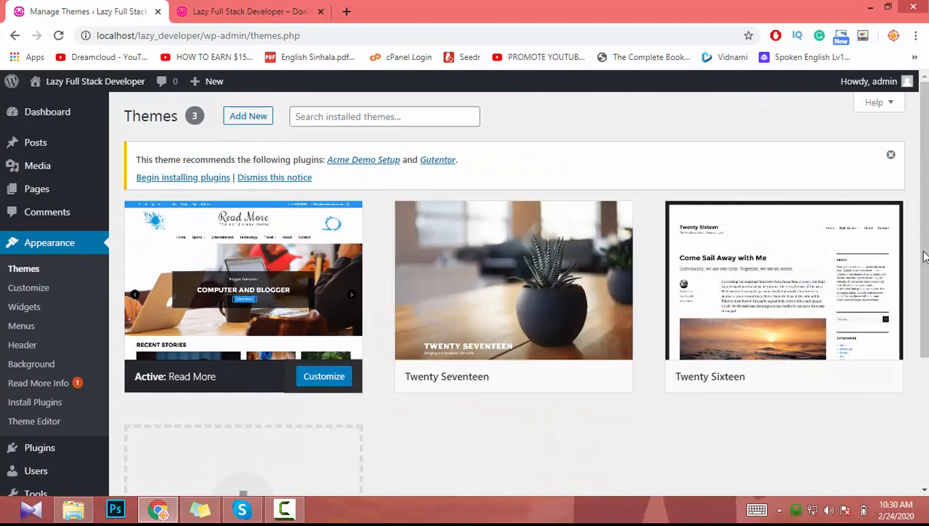
pyautogui.moveTo(864, 261)
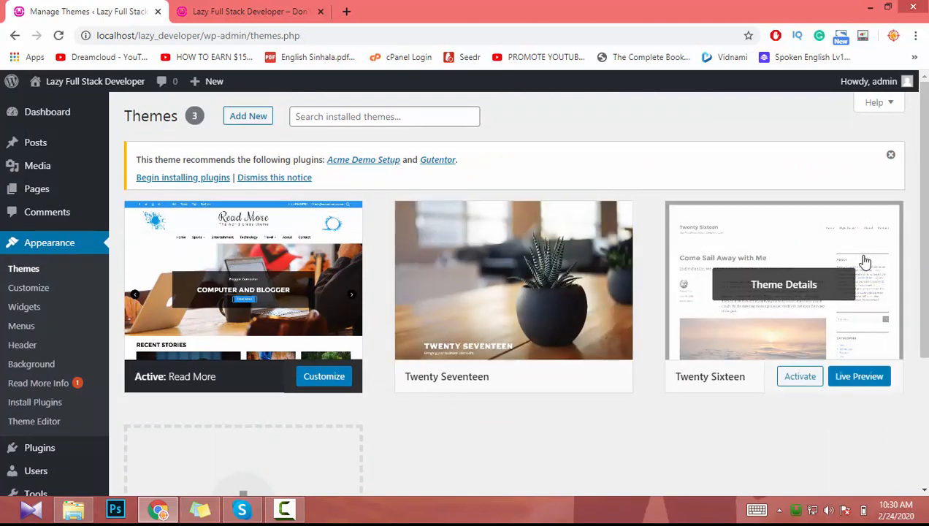
pyautogui.scroll(-3, 135, 280)
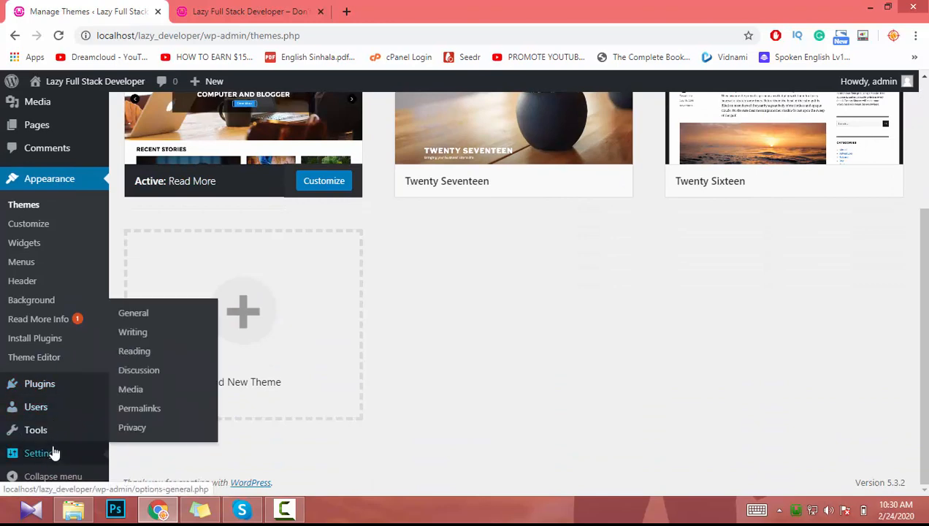
pyautogui.moveTo(42, 442)
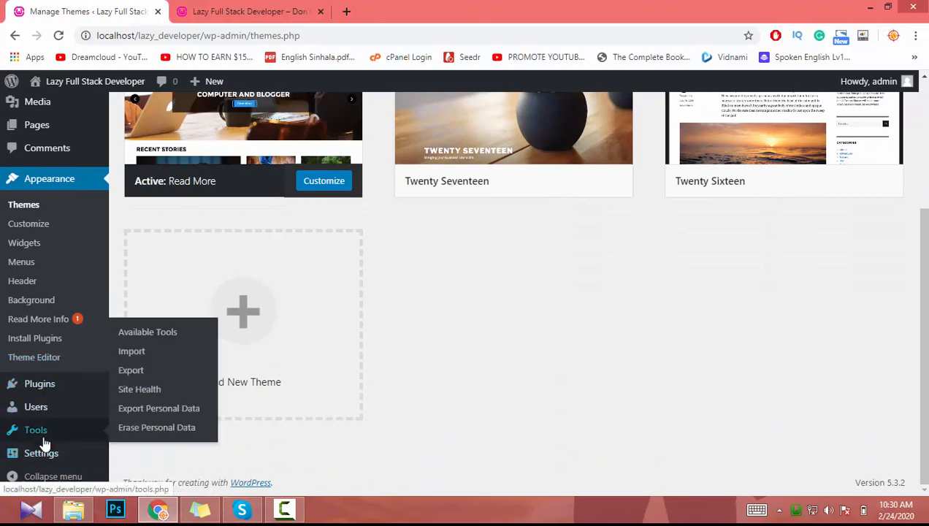
pyautogui.scroll(3, 40, 443)
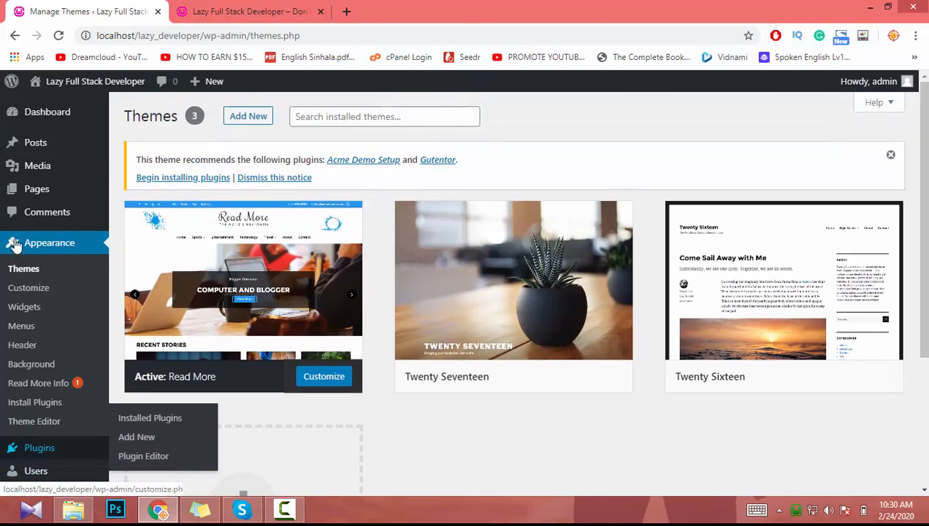
pyautogui.moveTo(26, 198)
pyautogui.moveTo(35, 178)
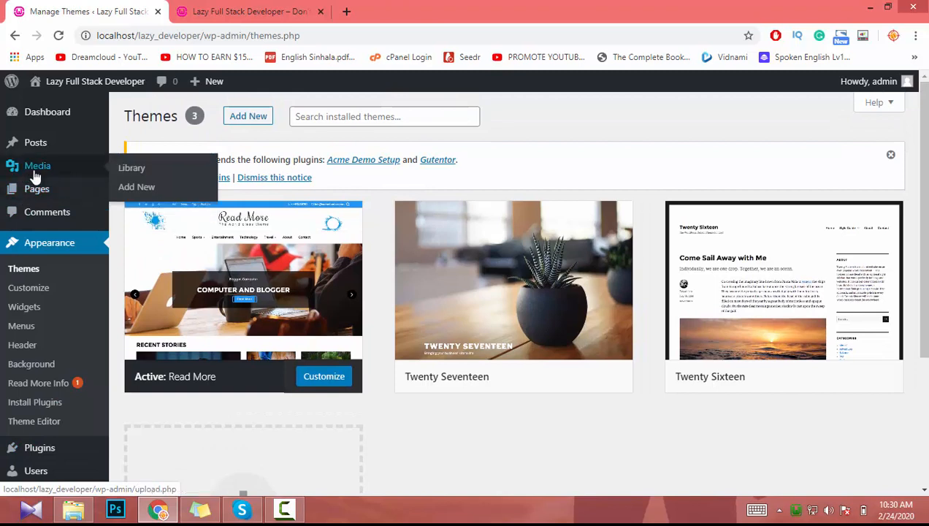
# - Open the media library and check the attachment details of the author2.jpg image
pyautogui.click(68, 181)
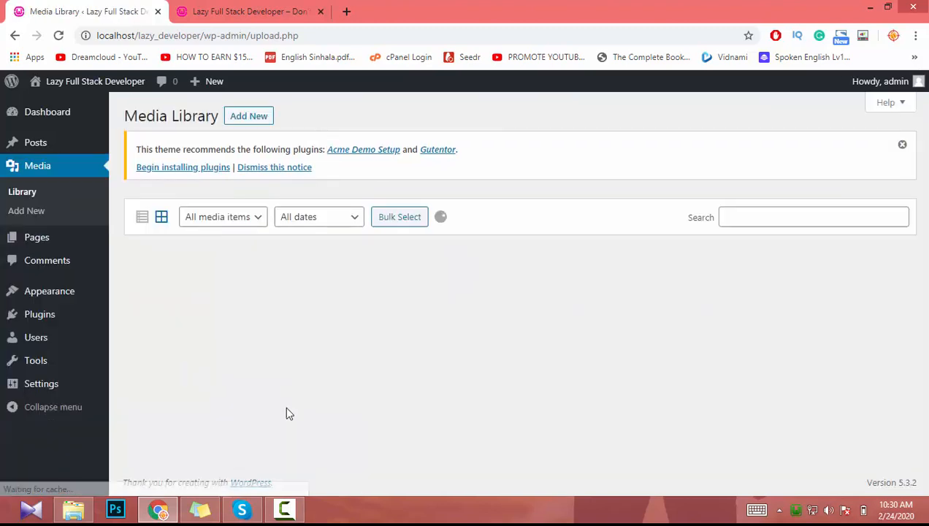
pyautogui.click(379, 394)
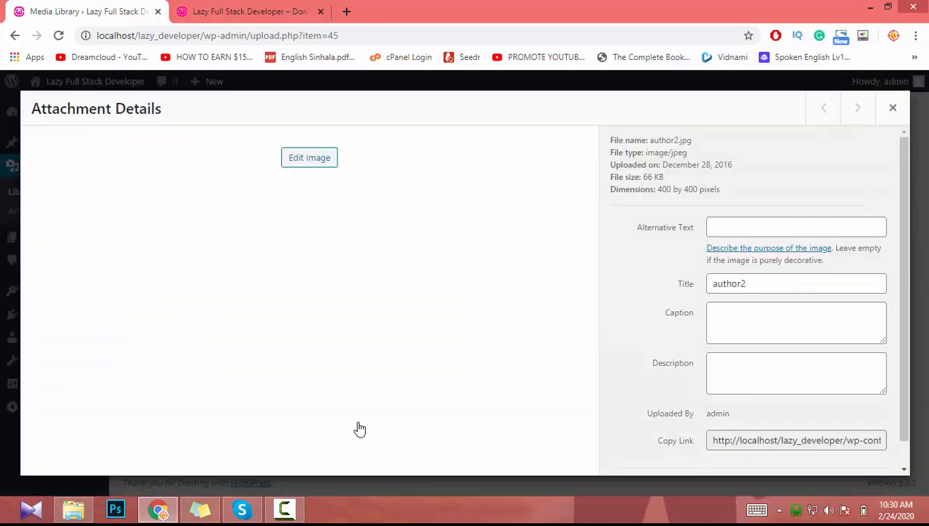
pyautogui.click(893, 108)
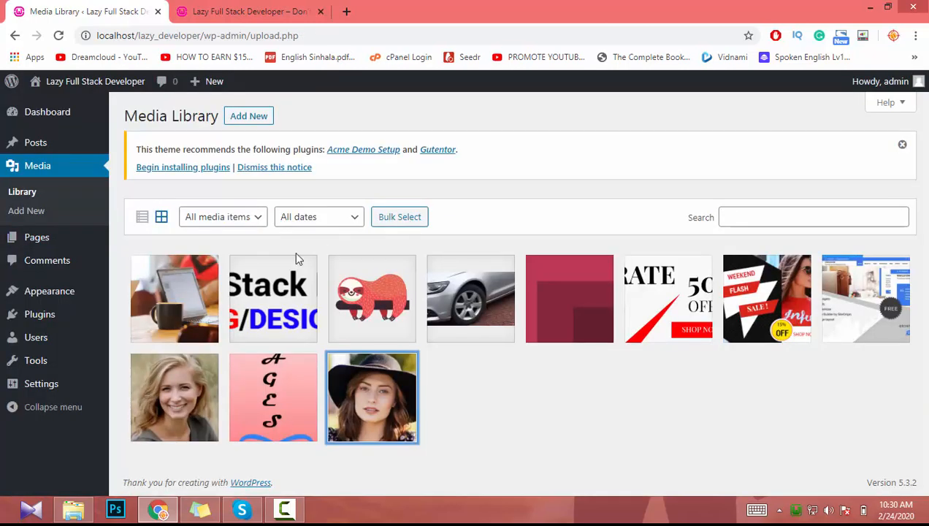
# - Permanently delete seven media images in bulk: the woman in the hat, pink lettering, two sale banners, website mock-up, maroon squares and car
pyautogui.click(388, 217)
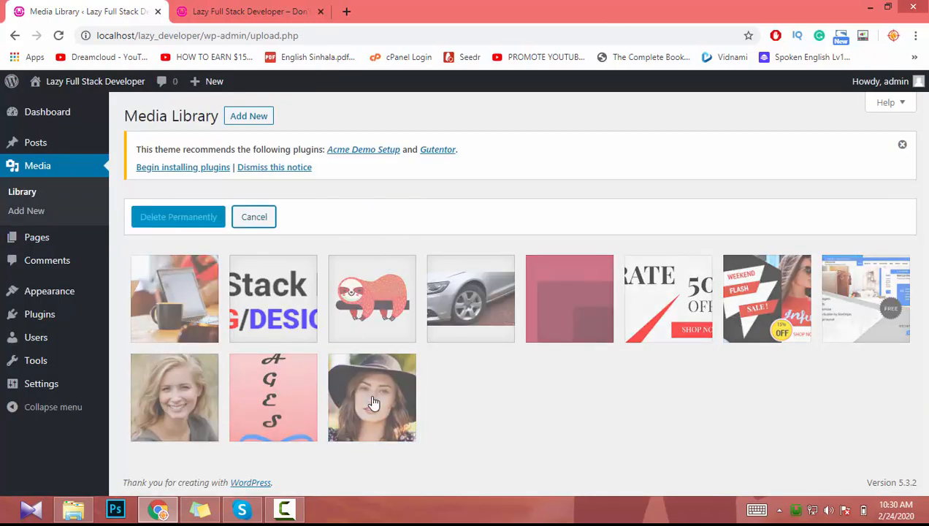
pyautogui.click(363, 408)
pyautogui.click(284, 407)
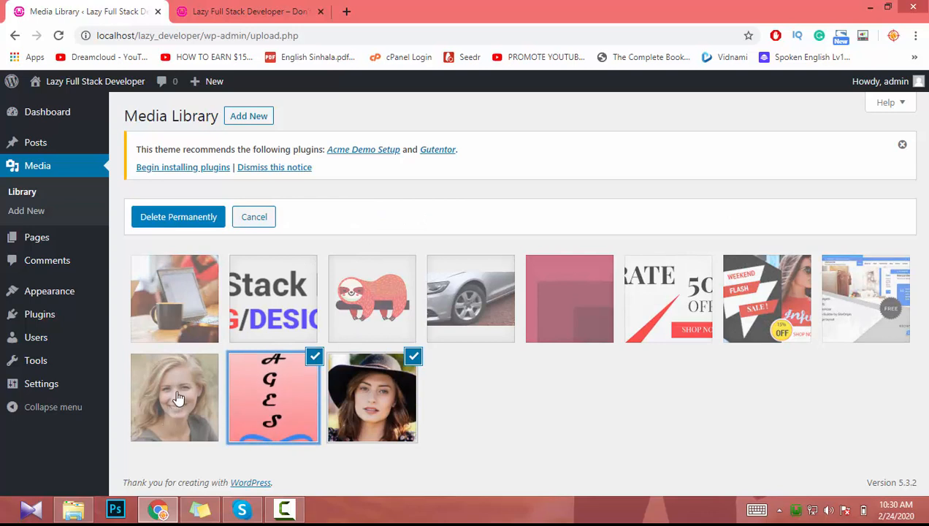
pyautogui.click(668, 280)
pyautogui.click(766, 296)
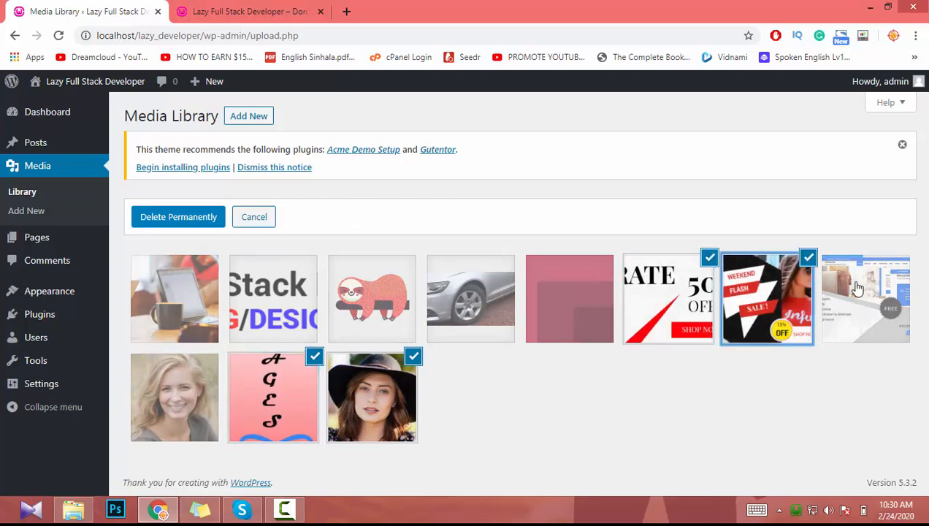
pyautogui.click(859, 289)
pyautogui.click(577, 300)
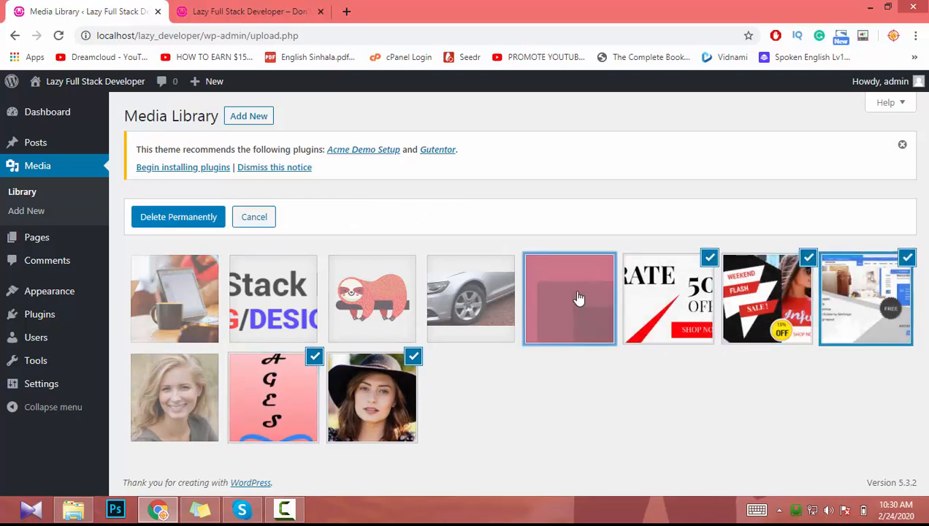
pyautogui.click(506, 298)
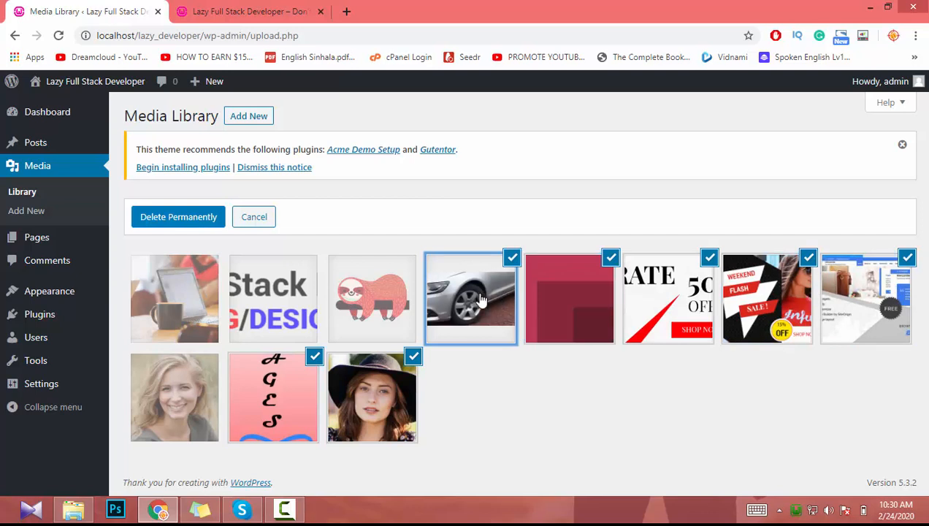
pyautogui.click(196, 223)
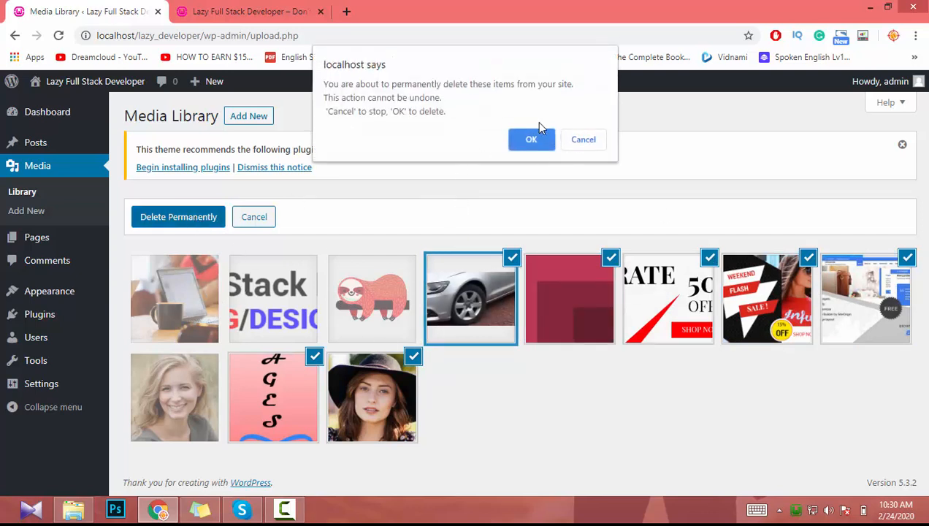
pyautogui.click(531, 139)
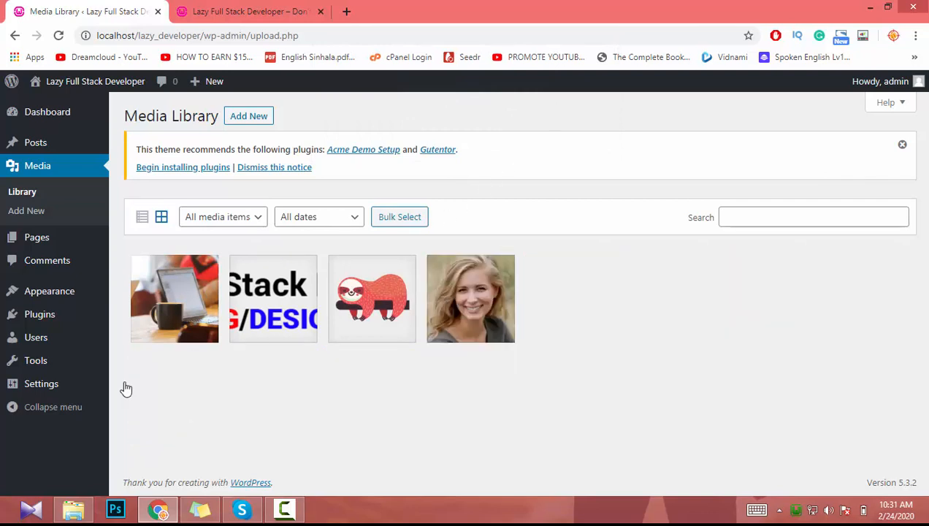
# - Reload the site's home page on the front end and examine its content, sidebar and footer for leftover demo material
pyautogui.click(248, 11)
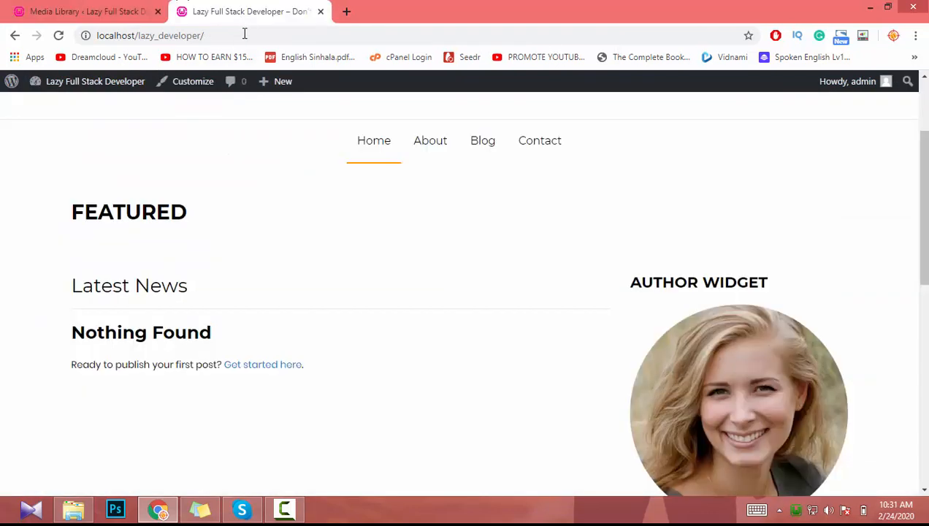
pyautogui.click(245, 33)
pyautogui.press('Return')
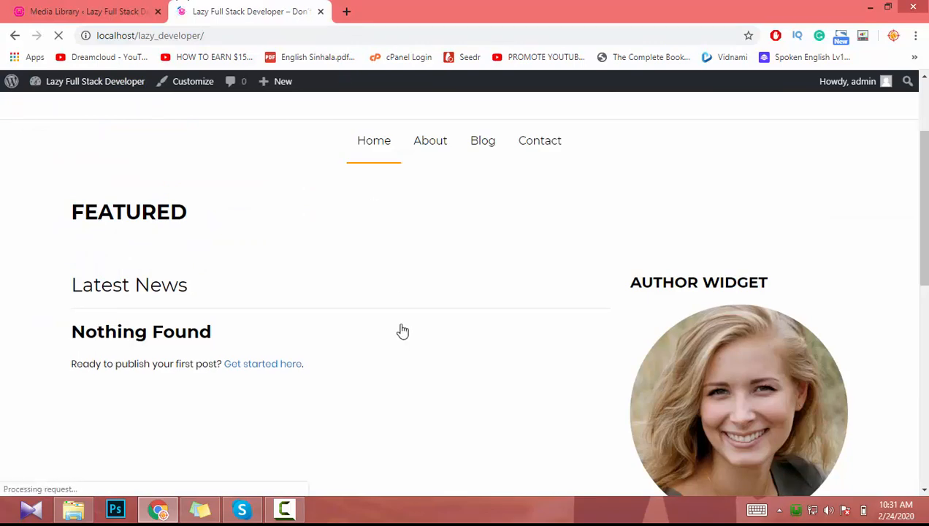
pyautogui.scroll(-10, 400, 331)
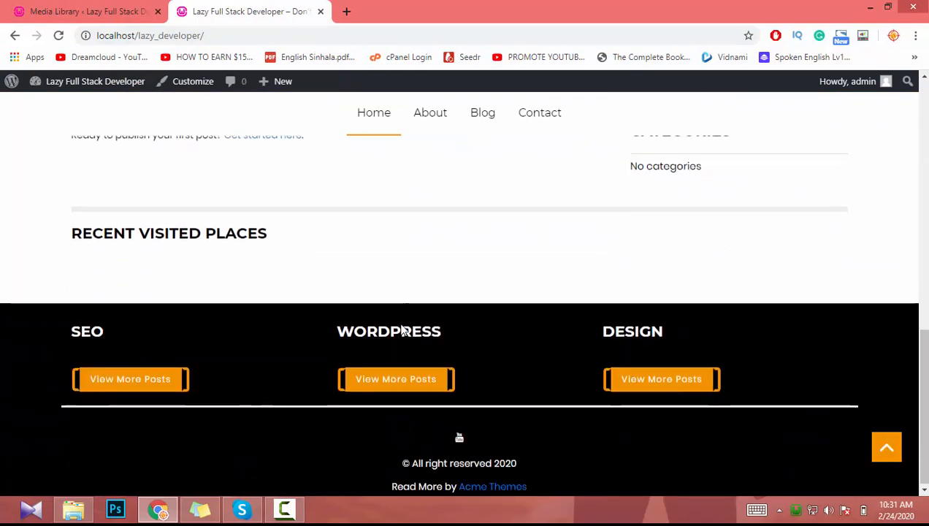
pyautogui.scroll(2, 400, 325)
pyautogui.scroll(-2, 380, 344)
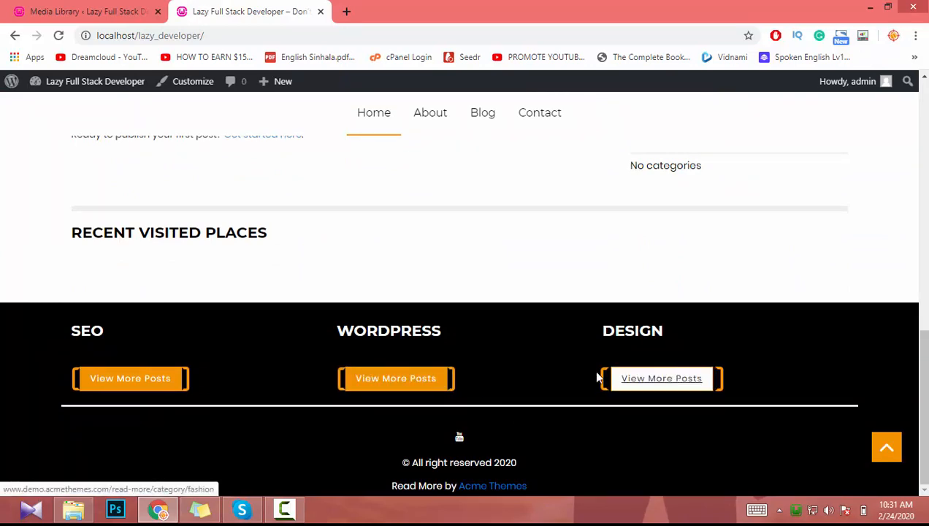
pyautogui.scroll(4, 496, 373)
pyautogui.scroll(3, 496, 373)
pyautogui.scroll(-3, 496, 373)
pyautogui.scroll(3, 496, 374)
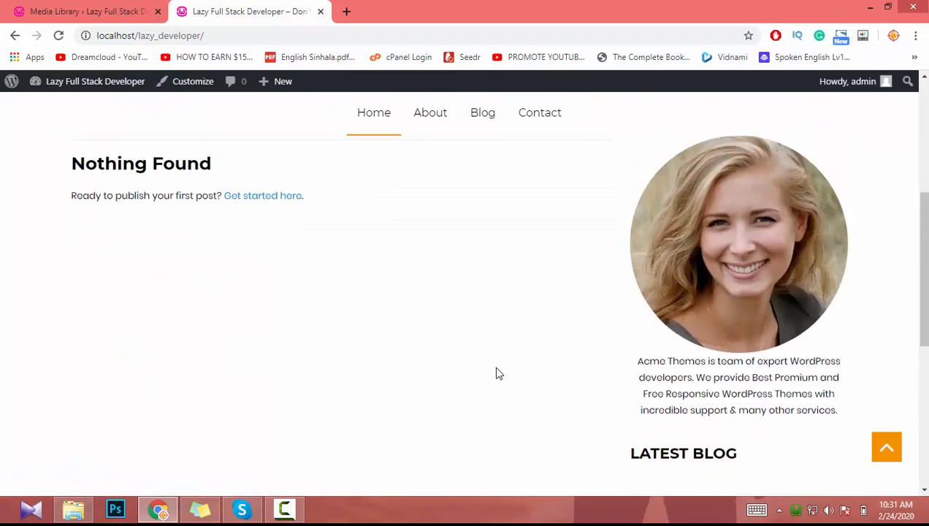
pyautogui.scroll(-1, 496, 374)
pyautogui.scroll(1, 496, 373)
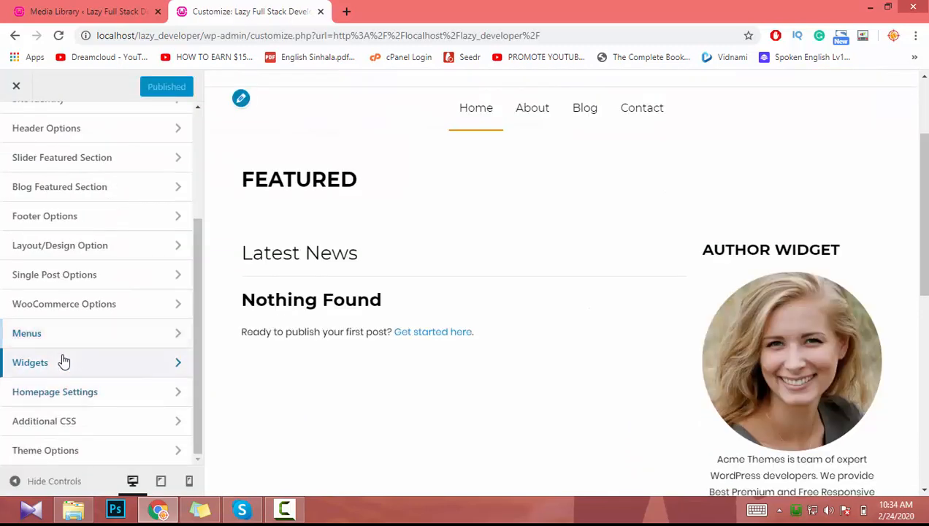
# - In the customizer's Sidebar widgets, change the AT Author widget's title to "Author"
pyautogui.click(65, 363)
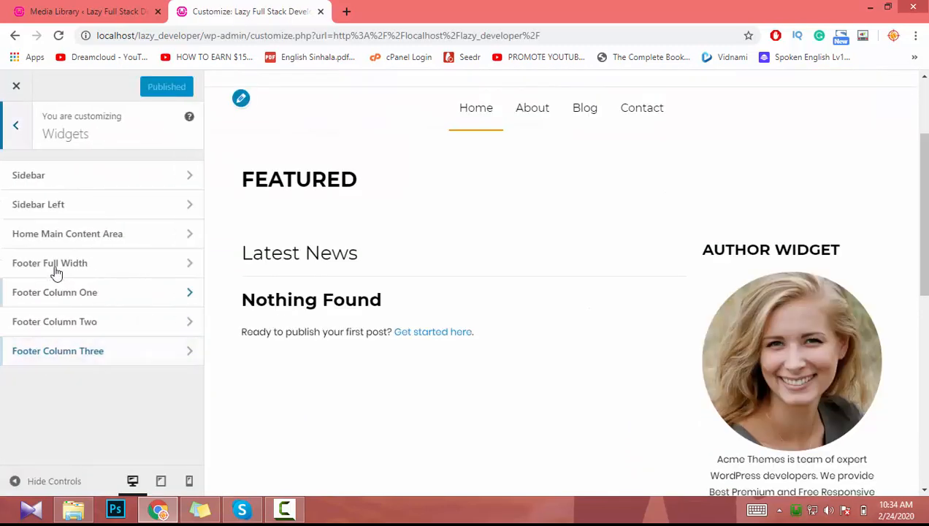
pyautogui.scroll(-2, 679, 385)
pyautogui.scroll(1, 700, 403)
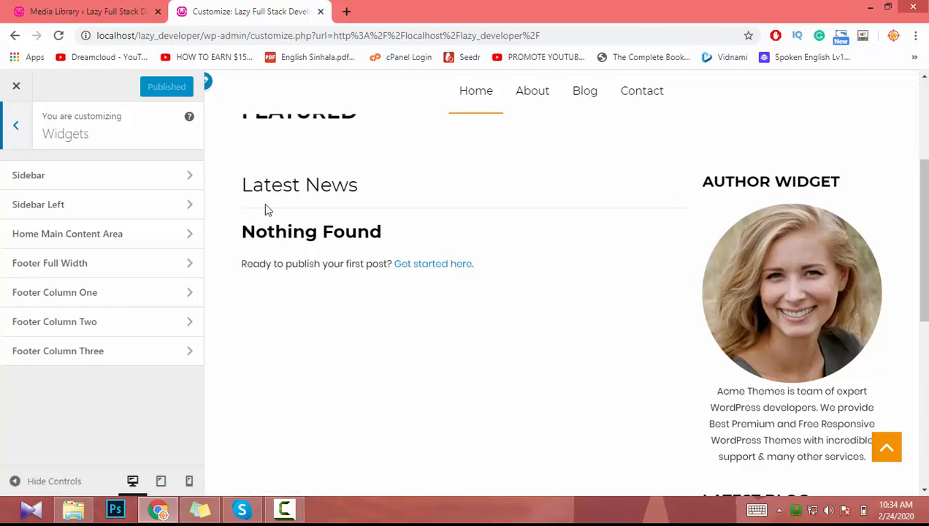
pyautogui.click(73, 174)
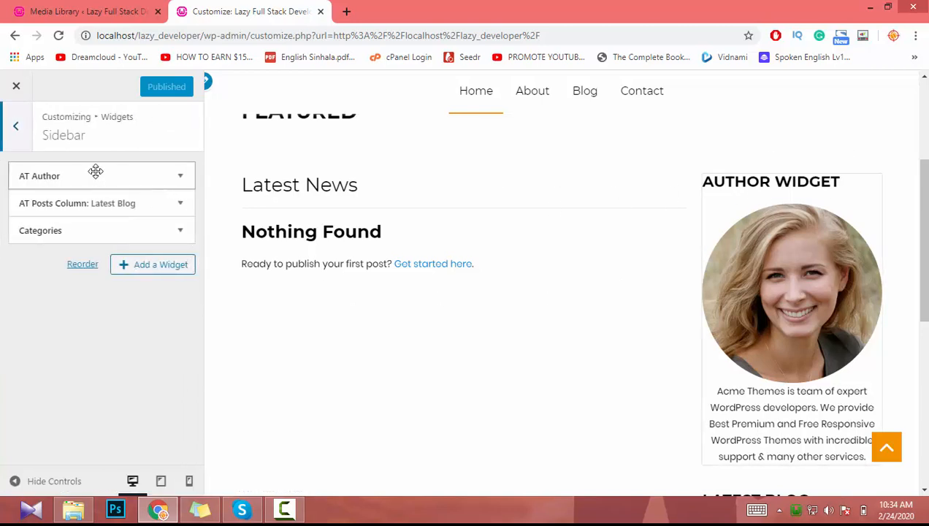
pyautogui.click(95, 175)
pyautogui.click(58, 251)
pyautogui.doubleClick(58, 252)
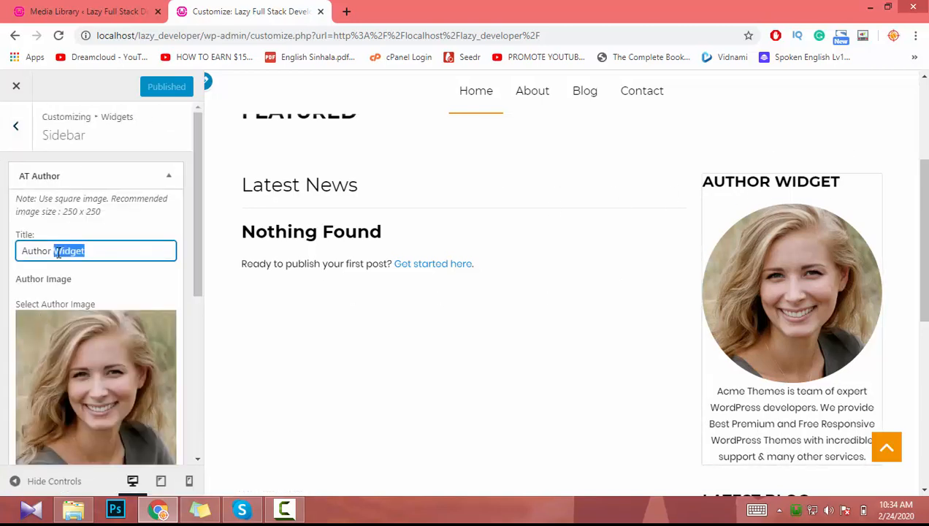
pyautogui.press('BackSpace')
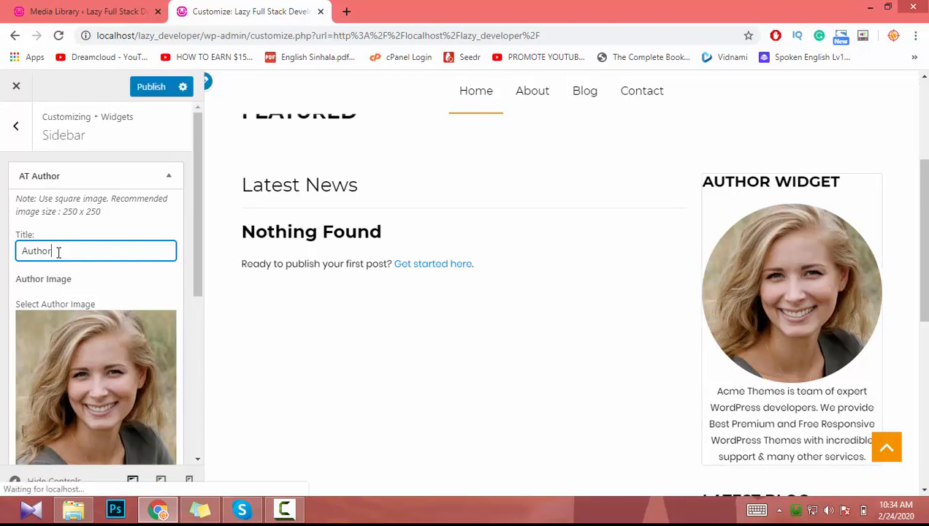
# - Examine the AT Author widget's image, enlarged short description and link settings, and the remaining sidebar widgets in the preview
pyautogui.scroll(-2, 90, 355)
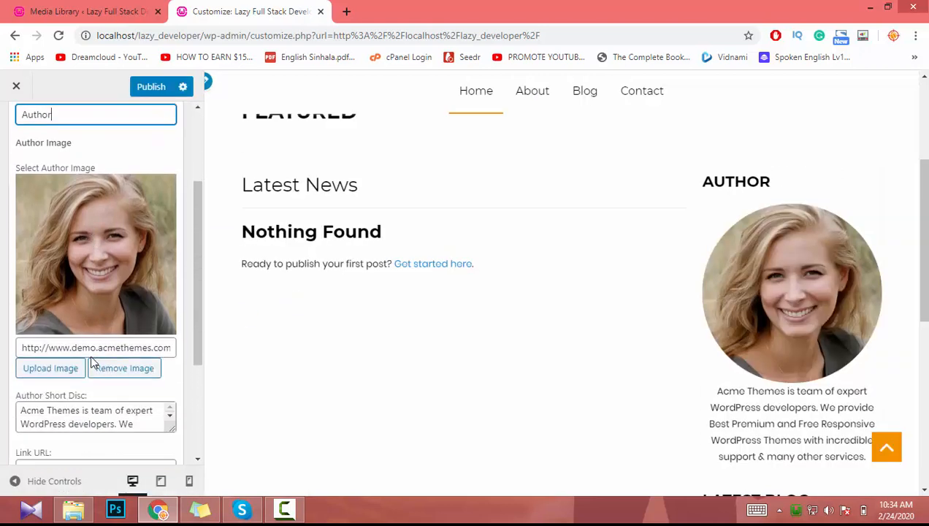
pyautogui.scroll(-2, 134, 292)
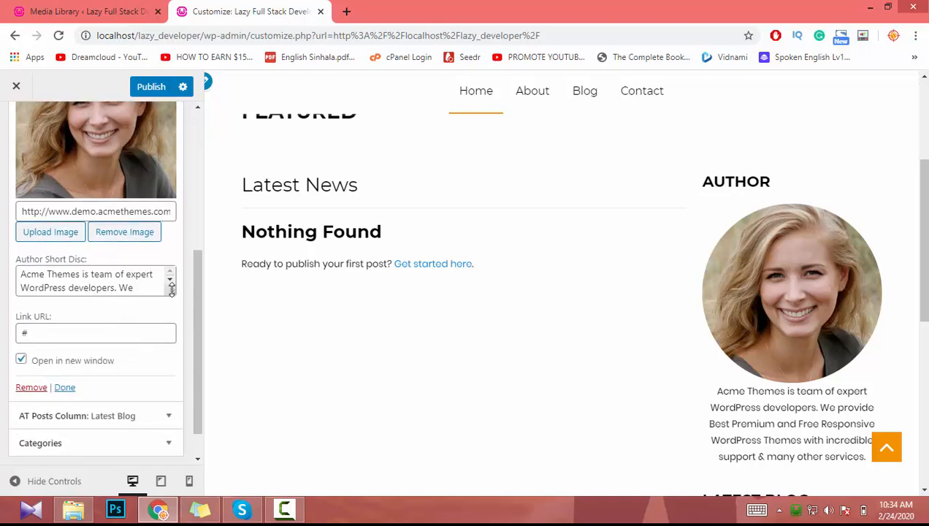
pyautogui.moveTo(172, 304); pyautogui.dragTo(213, 353)
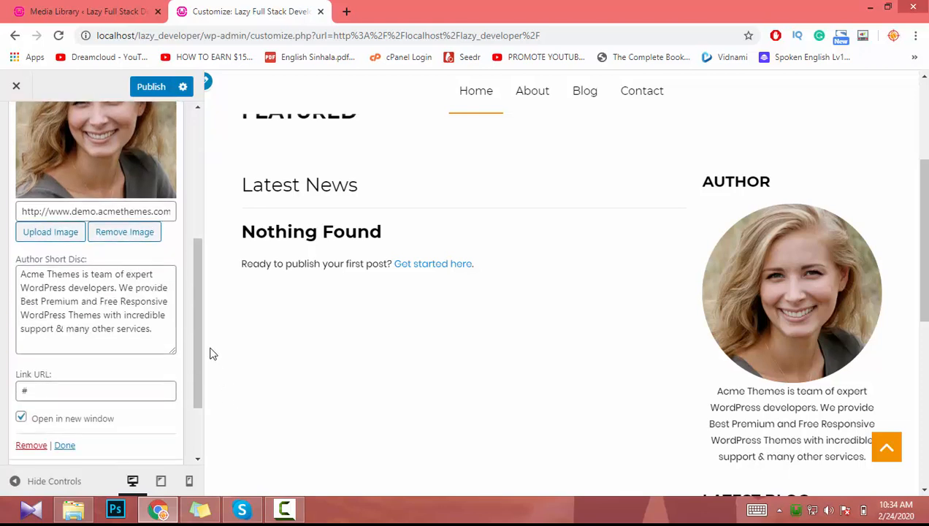
pyautogui.scroll(-2, 149, 377)
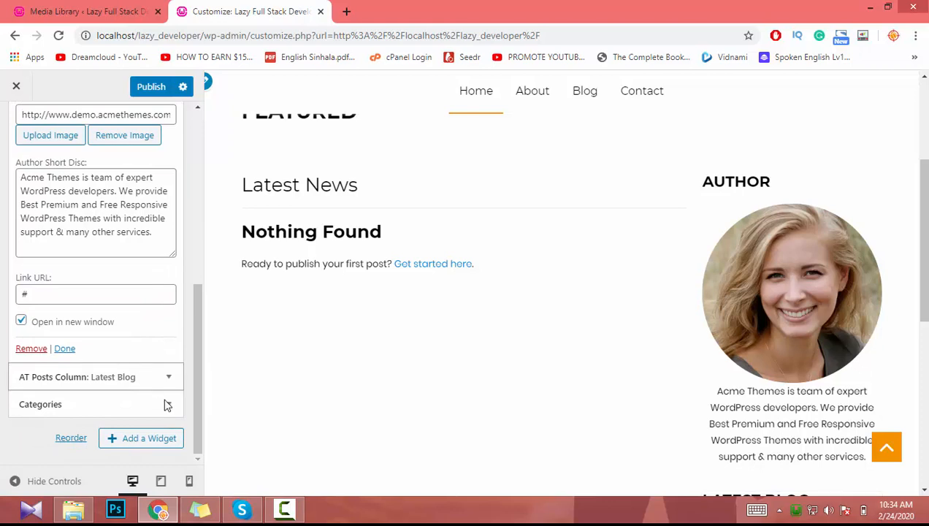
pyautogui.scroll(-2, 596, 414)
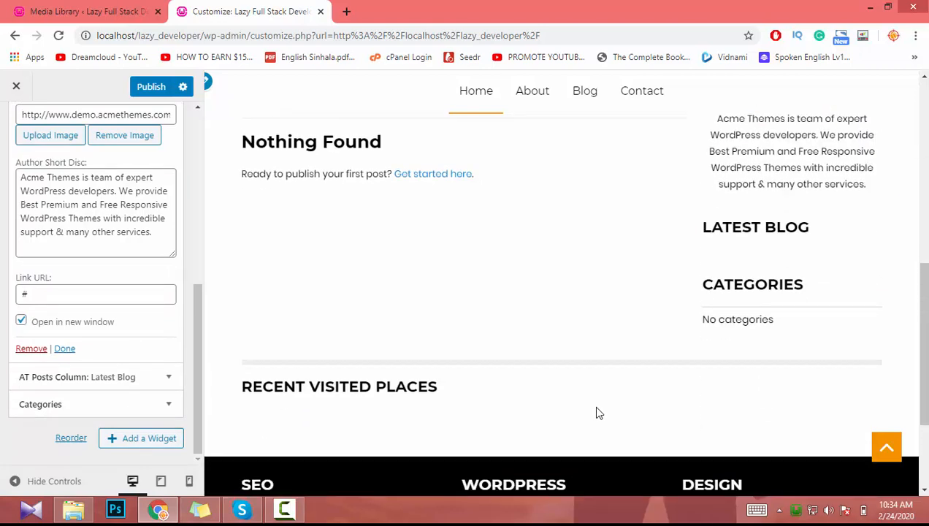